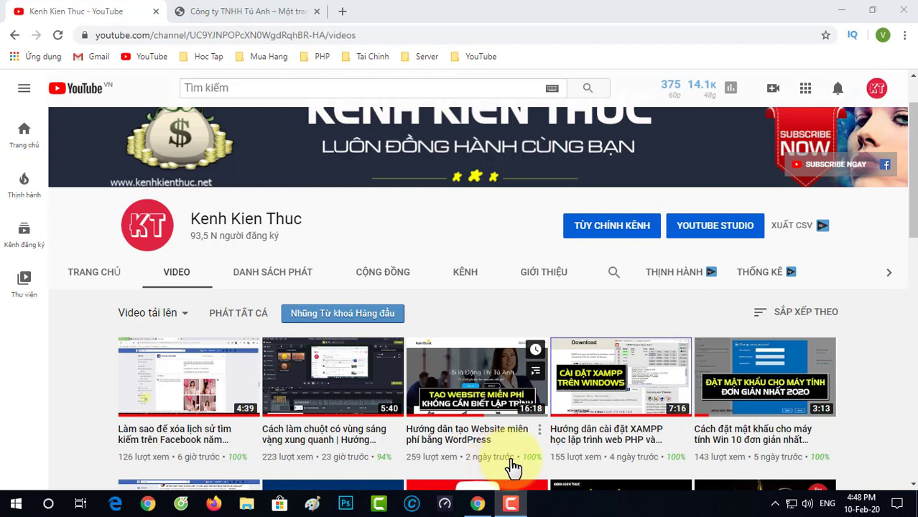
Step: Switch Chrome to the suc-khoe.net company tab and open File Explorer
{"action": "left_click", "coordinate": [226, 9]}
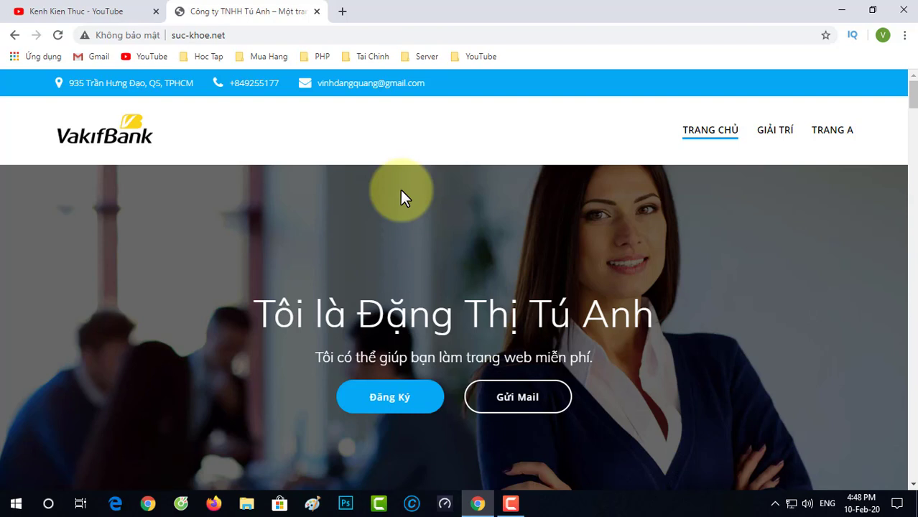
{"action": "left_click", "coordinate": [245, 504]}
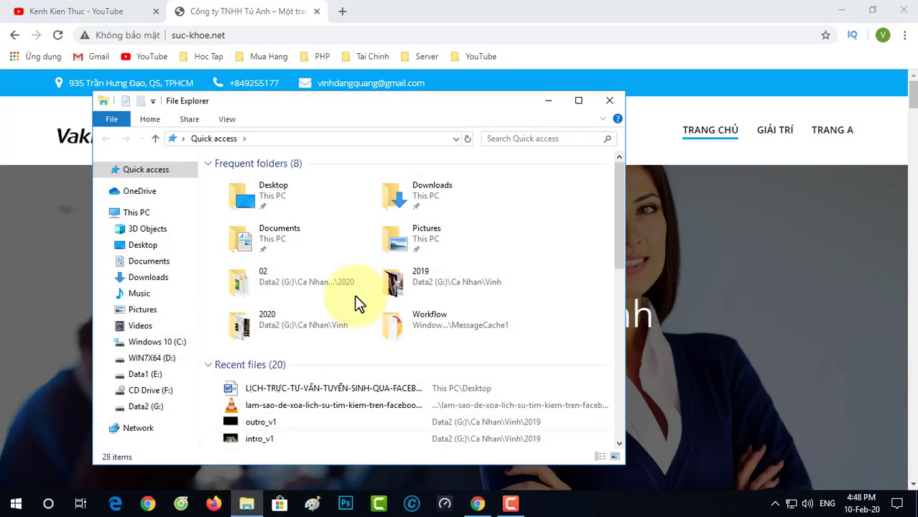
Step: Maximize Explorer, launch xampp-control from C:\xampp, then minimize Explorer
{"action": "double_click", "coordinate": [420, 112]}
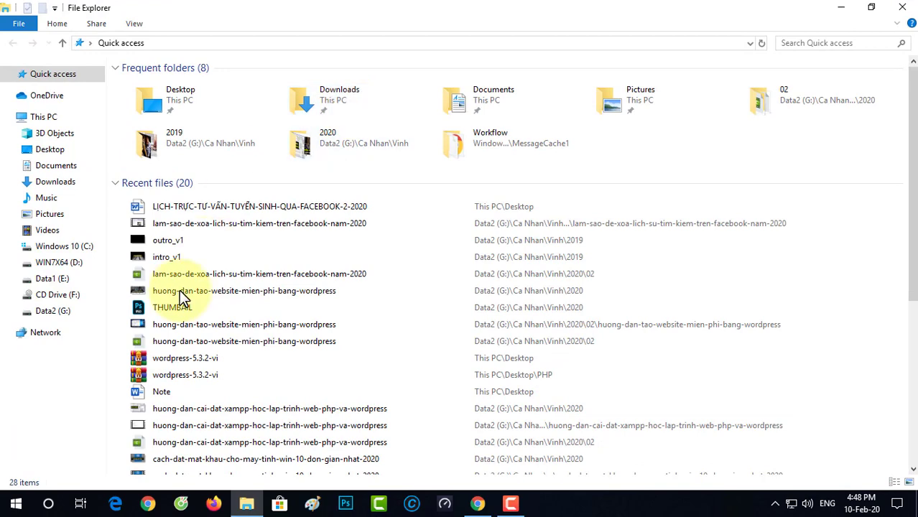
{"action": "left_click", "coordinate": [53, 247]}
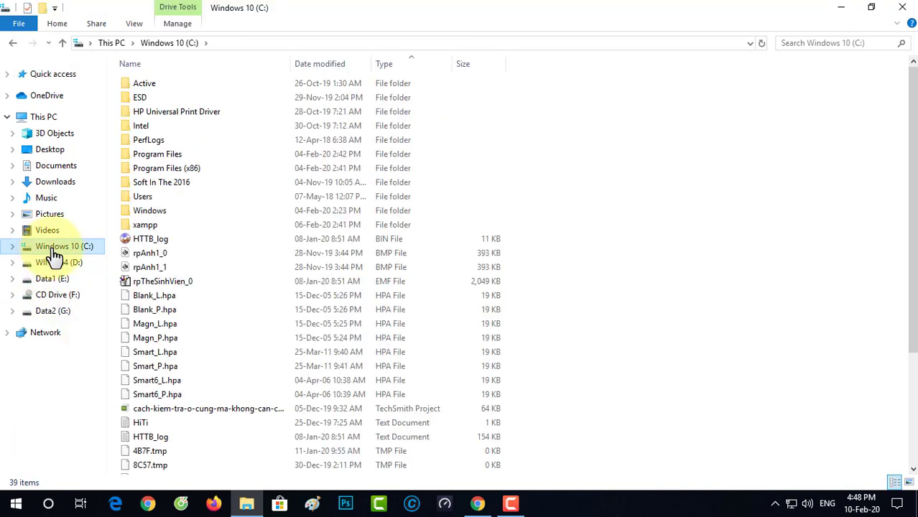
{"action": "double_click", "coordinate": [137, 227]}
{"action": "scroll", "coordinate": [194, 238], "scroll_direction": "down", "scroll_amount": 7}
{"action": "scroll", "coordinate": [201, 233], "scroll_direction": "down", "scroll_amount": 1}
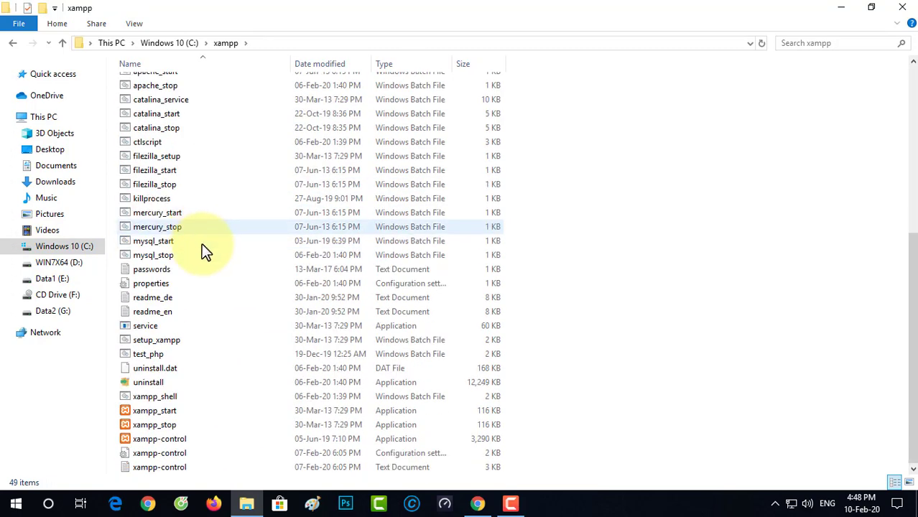
{"action": "left_click", "coordinate": [179, 439]}
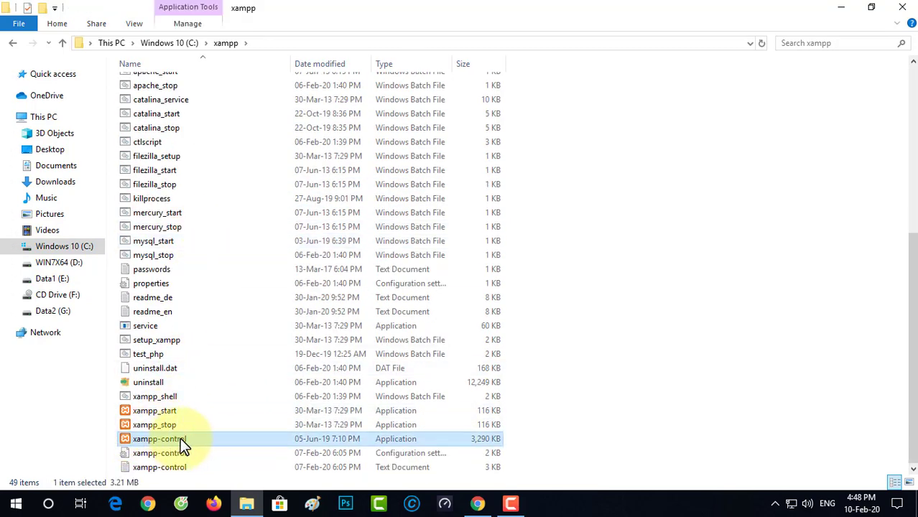
{"action": "double_click", "coordinate": [142, 439]}
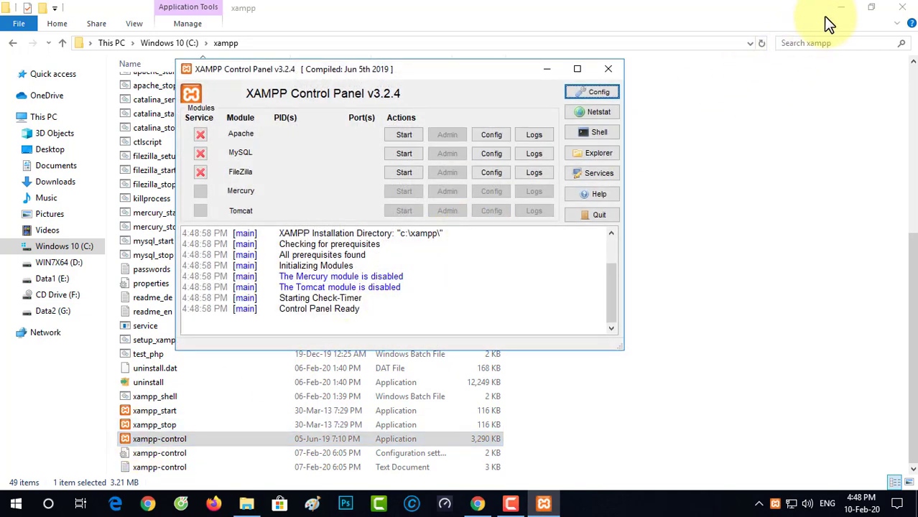
{"action": "left_click", "coordinate": [842, 7]}
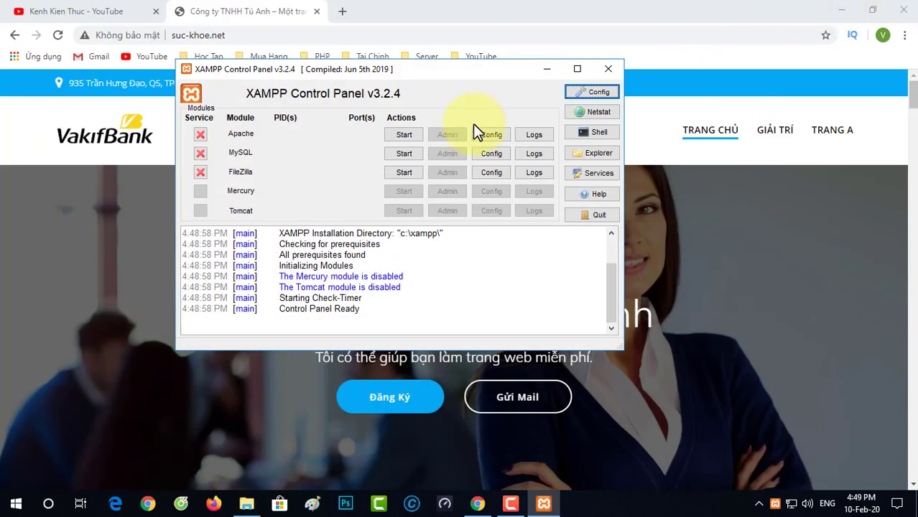
Step: Start the Apache and MySQL servers in XAMPP, then return to Chrome
{"action": "left_click", "coordinate": [405, 135]}
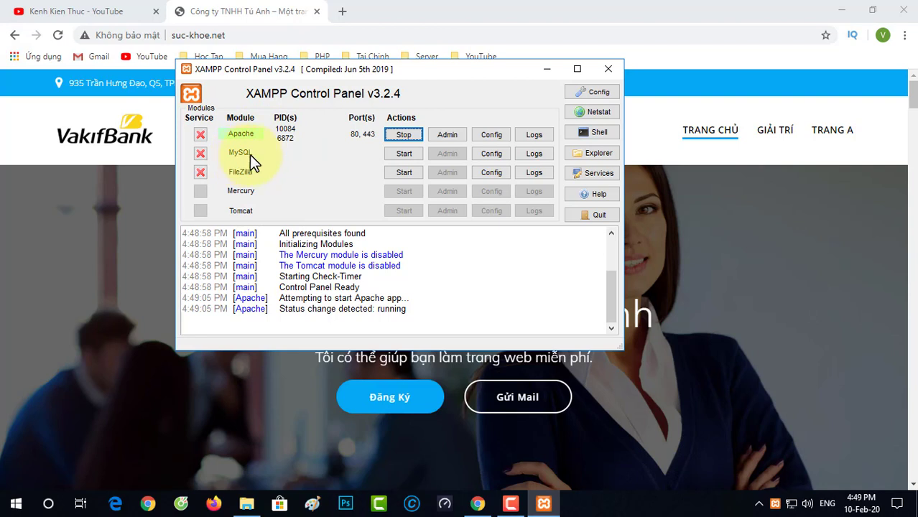
{"action": "left_click", "coordinate": [406, 154]}
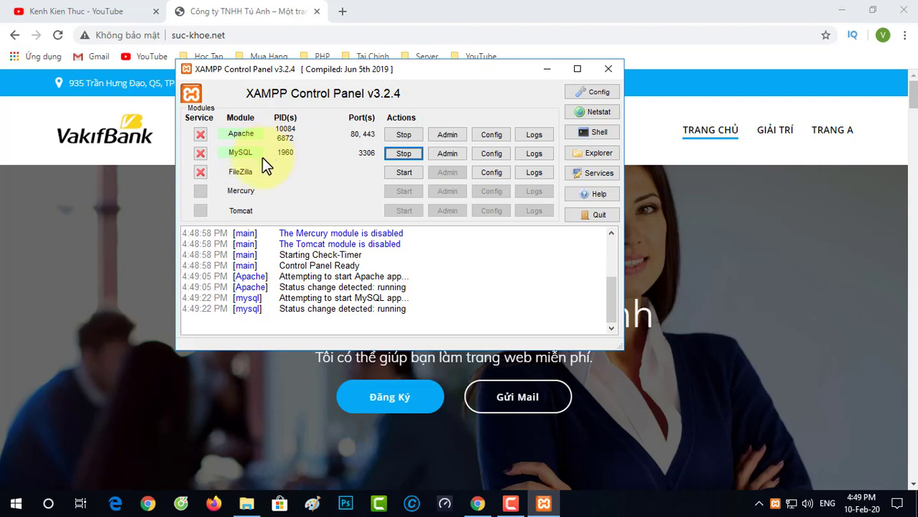
{"action": "left_click", "coordinate": [262, 11]}
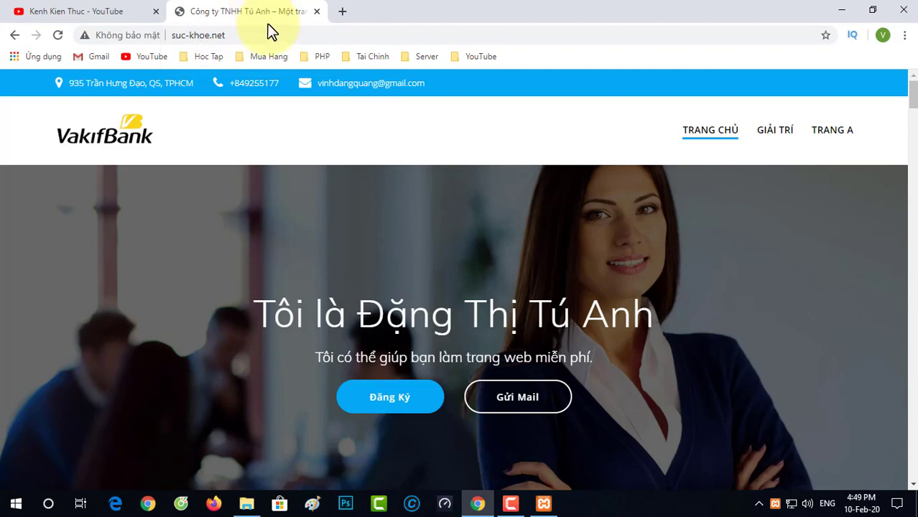
Step: Load the local Kênh Kiến Thức site from localhost in a new tab, then open another blank tab
{"action": "left_click", "coordinate": [343, 13]}
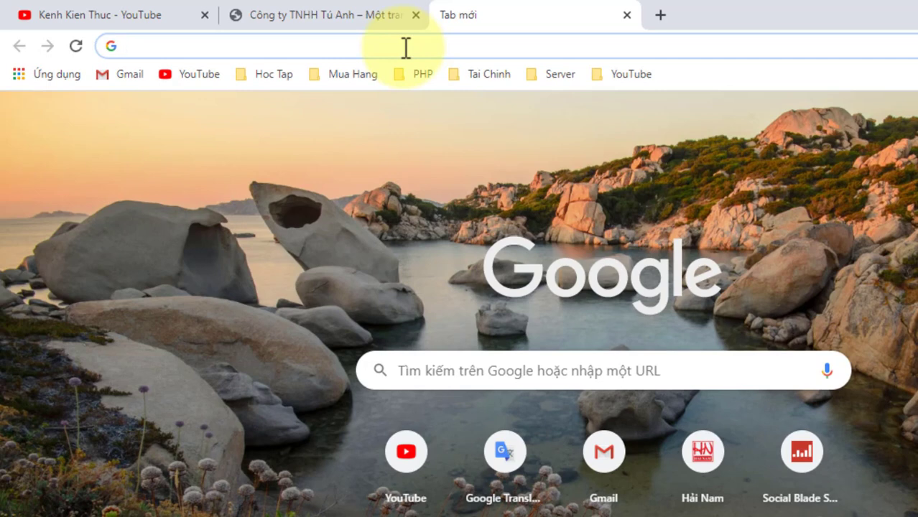
{"action": "type", "text": "localhost"}
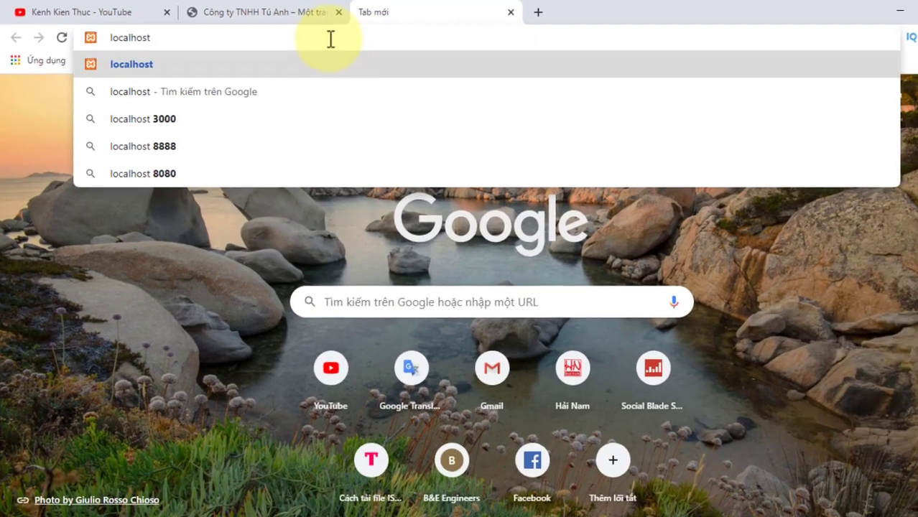
{"action": "key", "text": "Return"}
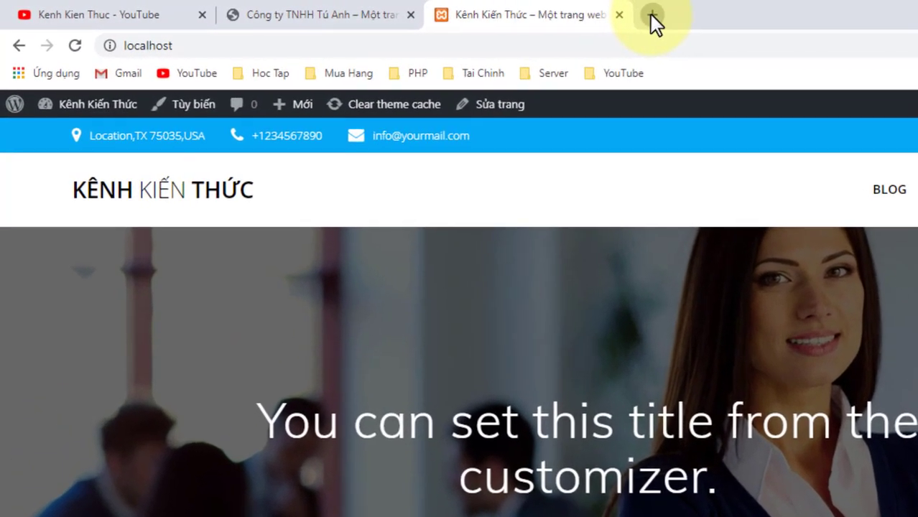
{"action": "left_click", "coordinate": [503, 12]}
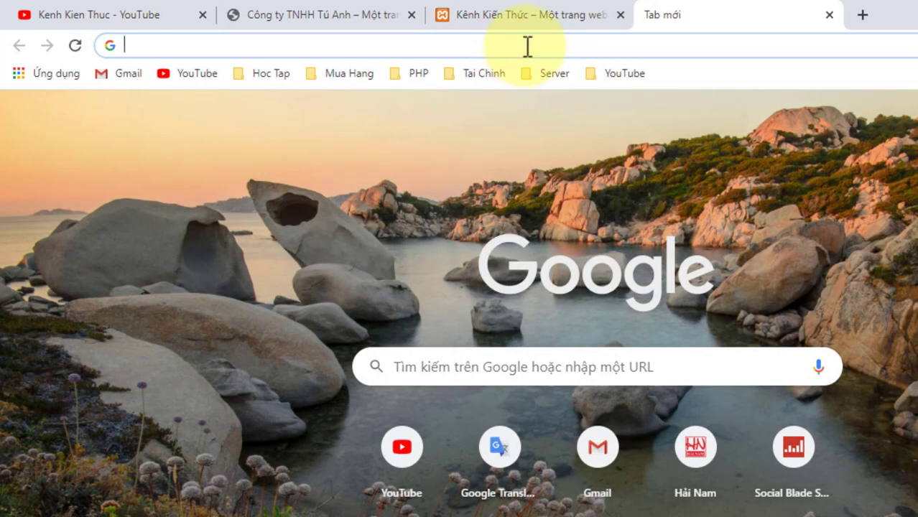
Step: Load the WordPress dashboard at localhost/wp-admin in the blank tab
{"action": "type", "text": "lo"}
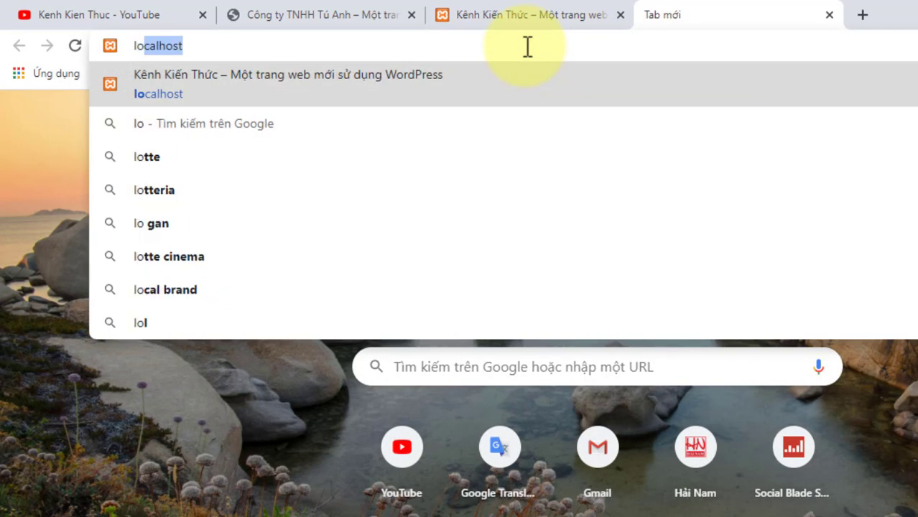
{"action": "key", "text": "Right"}
{"action": "type", "text": "/"}
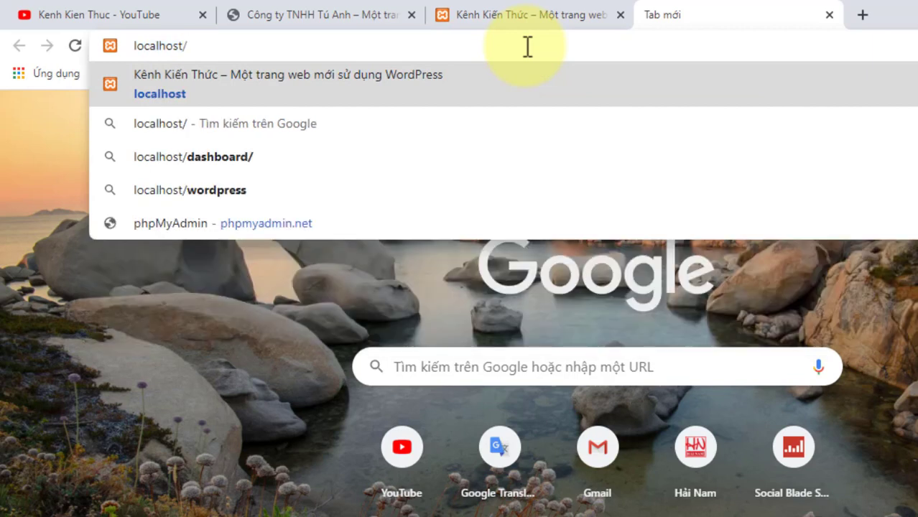
{"action": "type", "text": "w"}
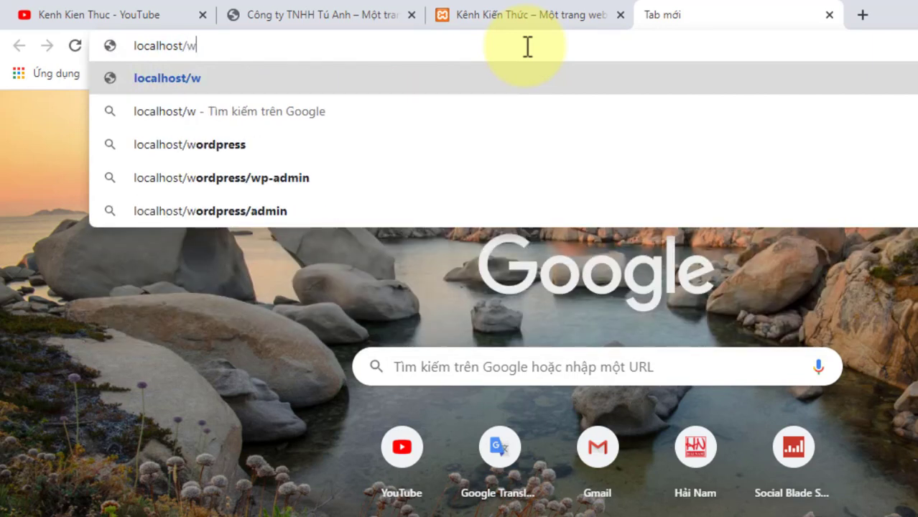
{"action": "type", "text": "p-"}
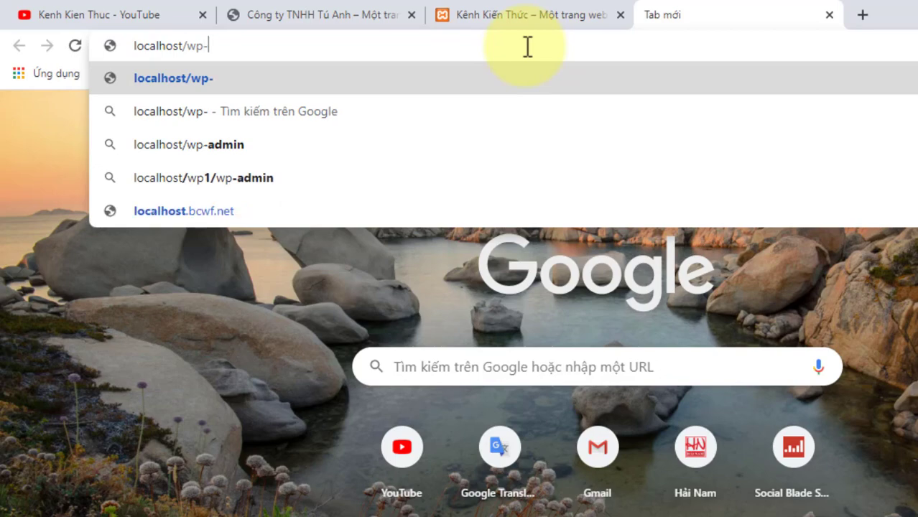
{"action": "type", "text": "admin"}
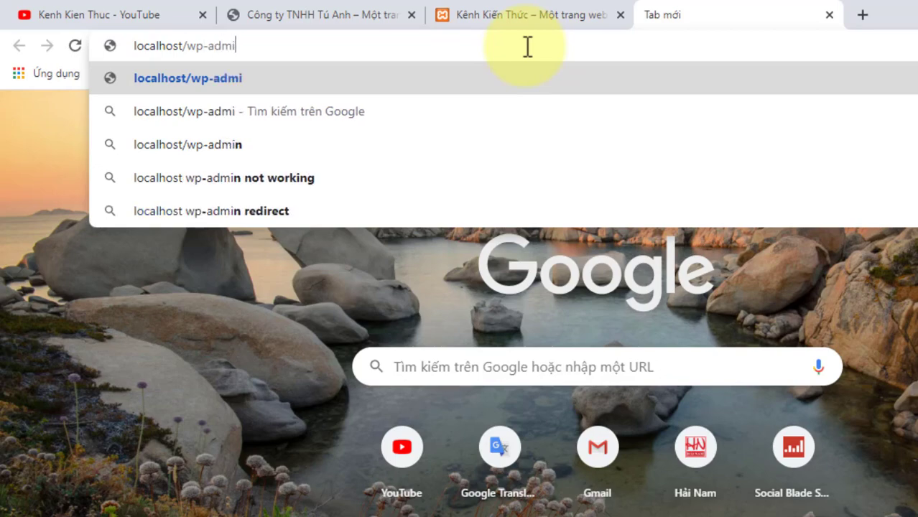
{"action": "key", "text": "Return"}
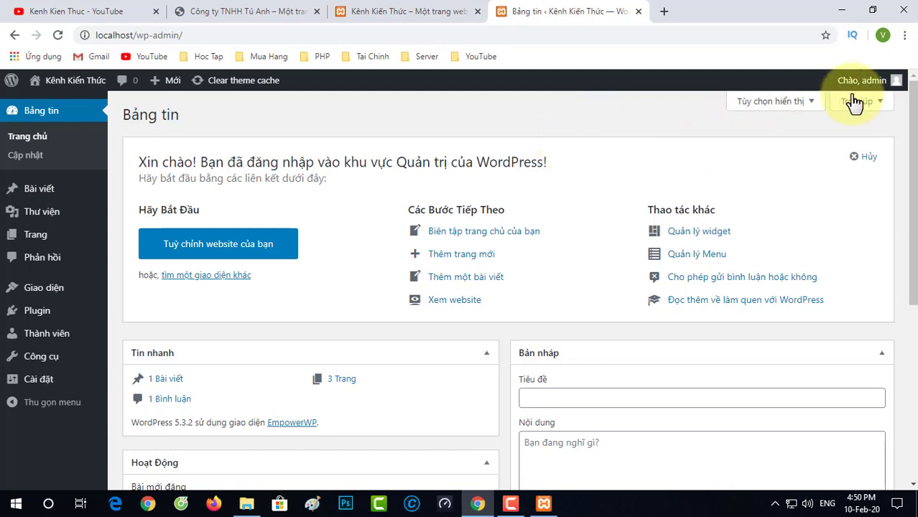
Step: Move the dashboard tab into third place and review the local site's front page
{"action": "mouse_move", "coordinate": [877, 90]}
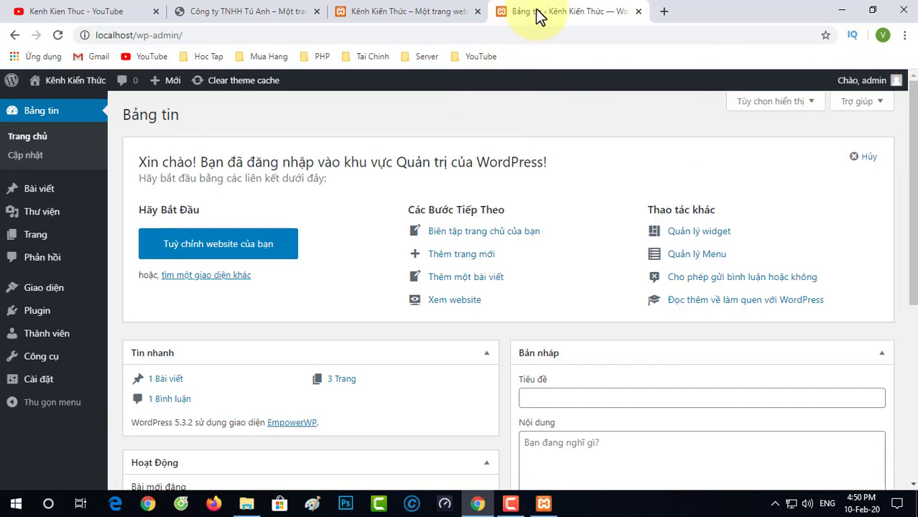
{"action": "left_click_drag", "start_coordinate": [537, 11], "coordinate": [391, 8]}
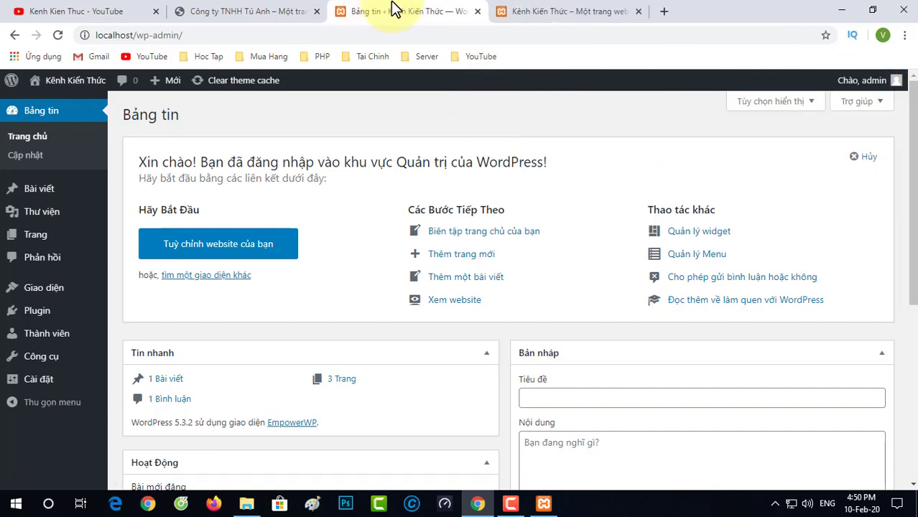
{"action": "left_click", "coordinate": [546, 9]}
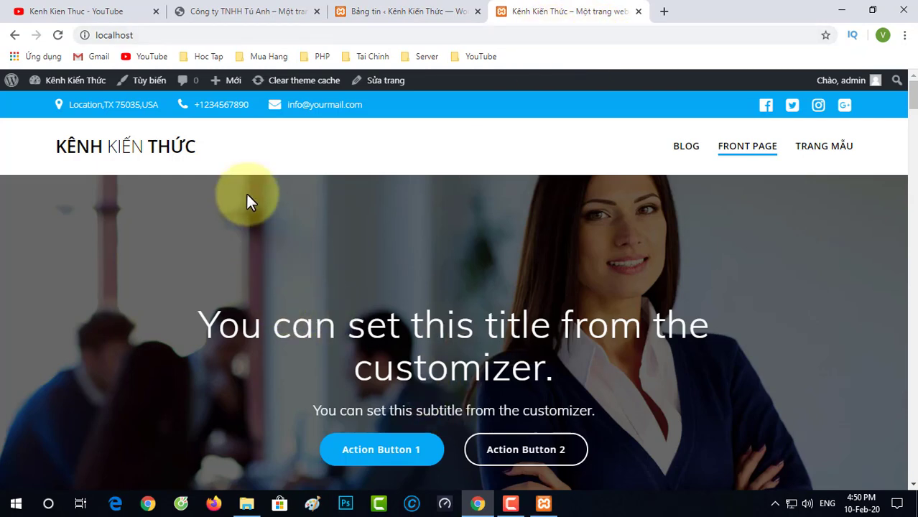
{"action": "scroll", "coordinate": [248, 199], "scroll_direction": "down", "scroll_amount": 3}
{"action": "scroll", "coordinate": [252, 230], "scroll_direction": "up", "scroll_amount": 5}
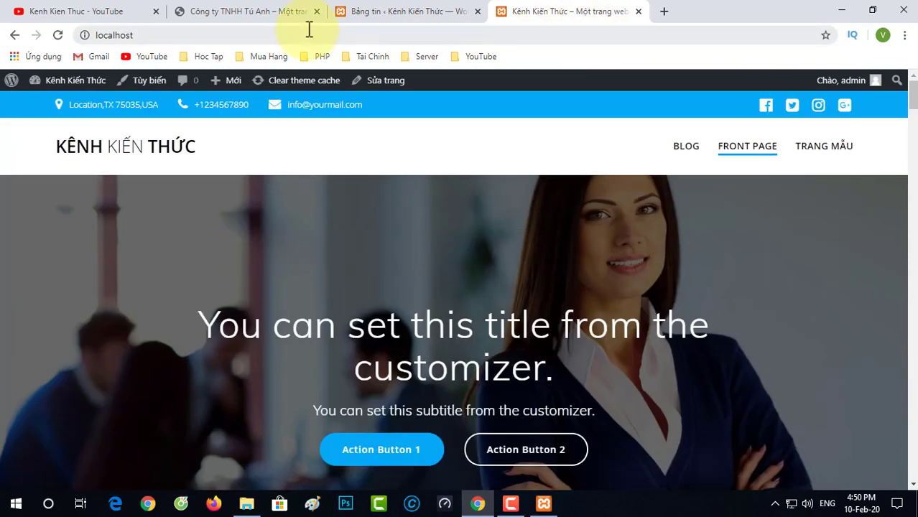
Step: Back in the dashboard, customize the active EmpowerWP theme from Appearance > Themes
{"action": "left_click", "coordinate": [403, 13]}
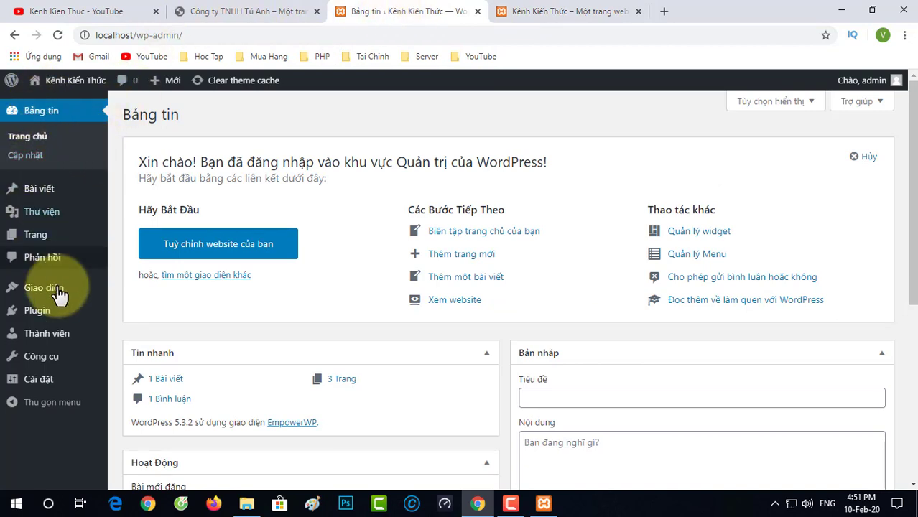
{"action": "mouse_move", "coordinate": [63, 308]}
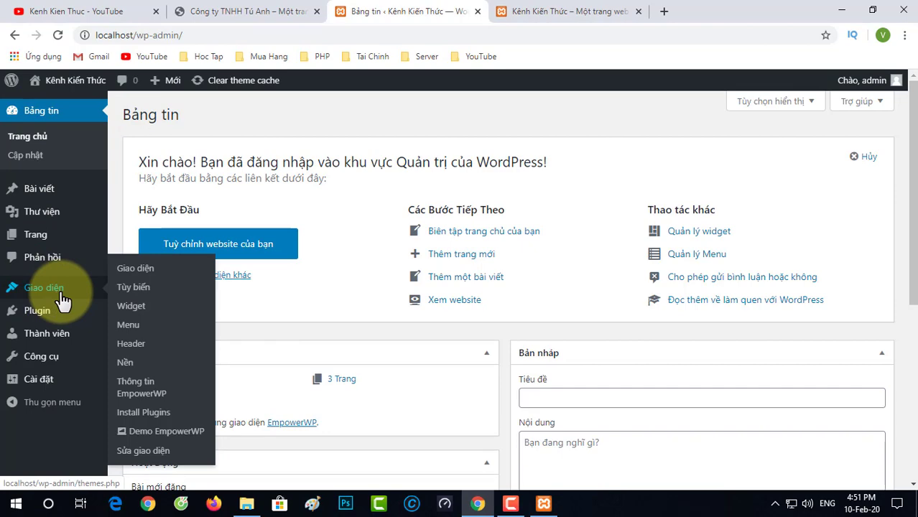
{"action": "left_click", "coordinate": [64, 300]}
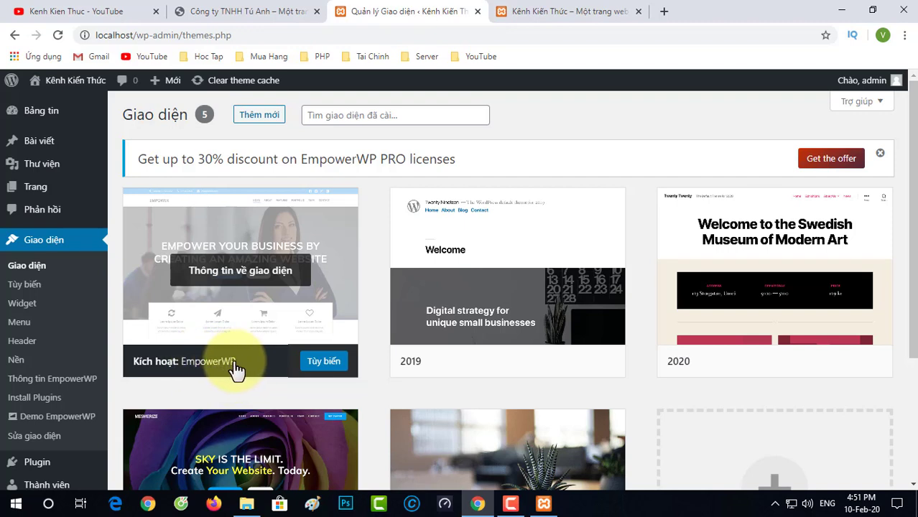
{"action": "left_click", "coordinate": [324, 365]}
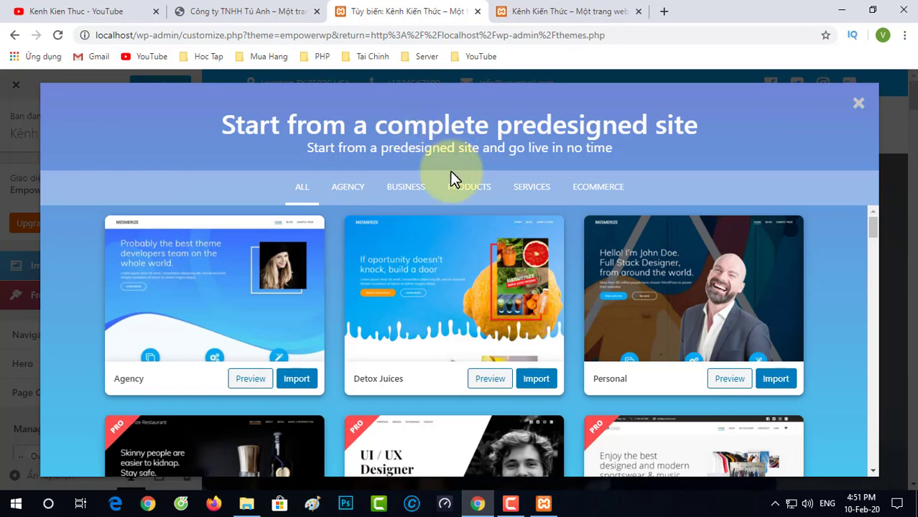
Step: Scroll through the predesigned templates such as Agency, Personal, Business, Real Estate and Fashion
{"action": "scroll", "coordinate": [637, 237], "scroll_direction": "down", "scroll_amount": 3}
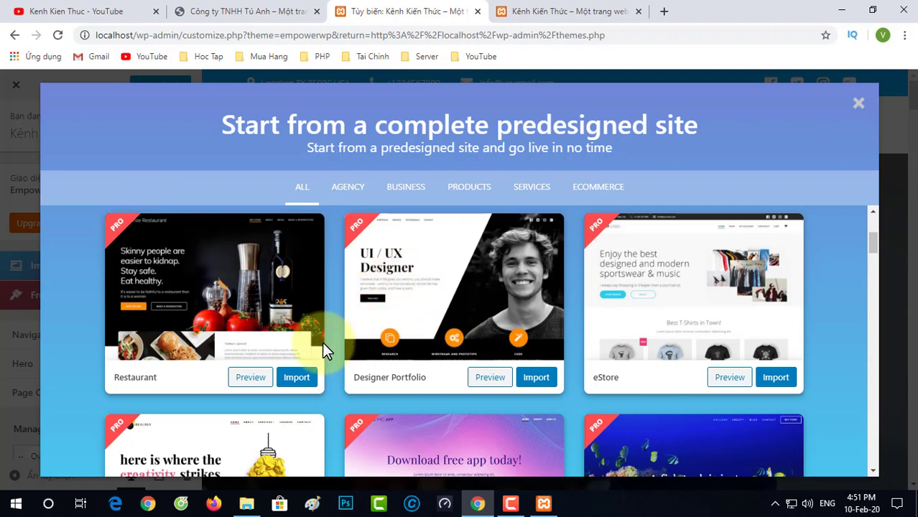
{"action": "scroll", "coordinate": [321, 342], "scroll_direction": "up", "scroll_amount": 2}
{"action": "scroll", "coordinate": [321, 341], "scroll_direction": "up", "scroll_amount": 1}
{"action": "scroll", "coordinate": [323, 339], "scroll_direction": "down", "scroll_amount": 4}
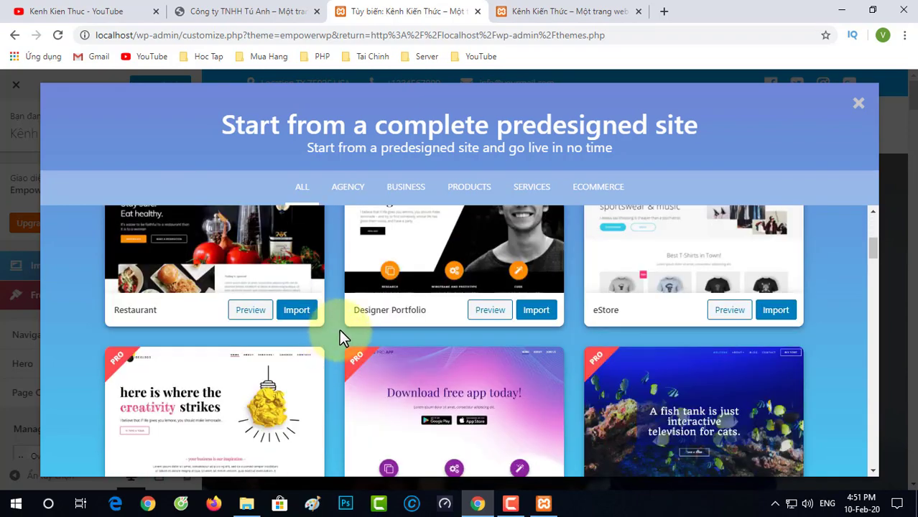
{"action": "scroll", "coordinate": [339, 329], "scroll_direction": "up", "scroll_amount": 2}
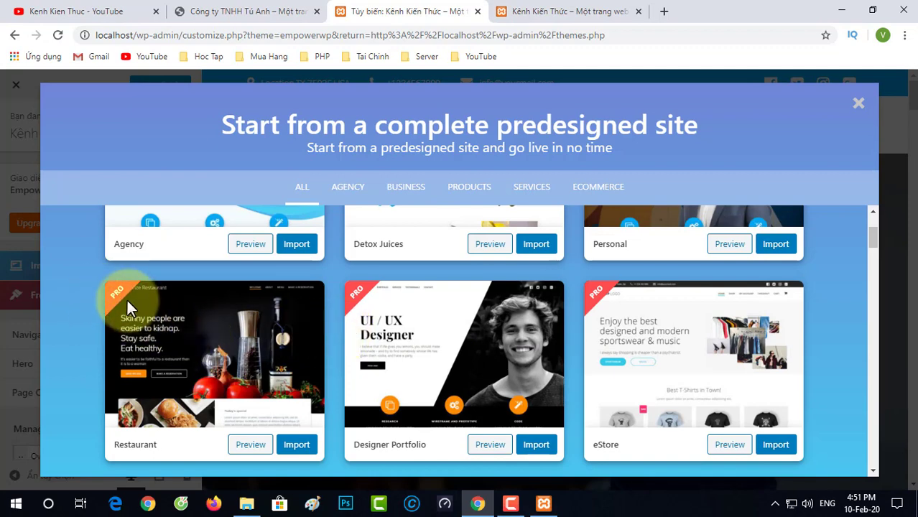
{"action": "scroll", "coordinate": [138, 316], "scroll_direction": "up", "scroll_amount": 2}
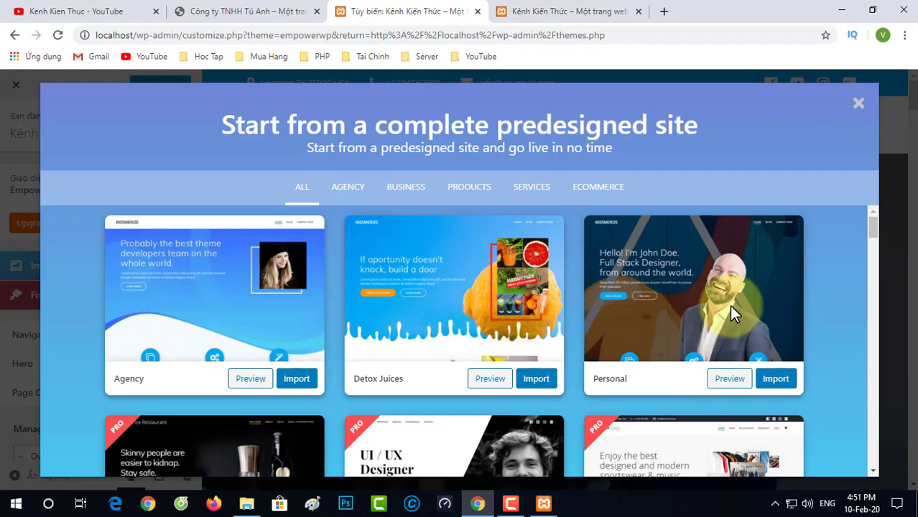
{"action": "scroll", "coordinate": [636, 330], "scroll_direction": "down", "scroll_amount": 14}
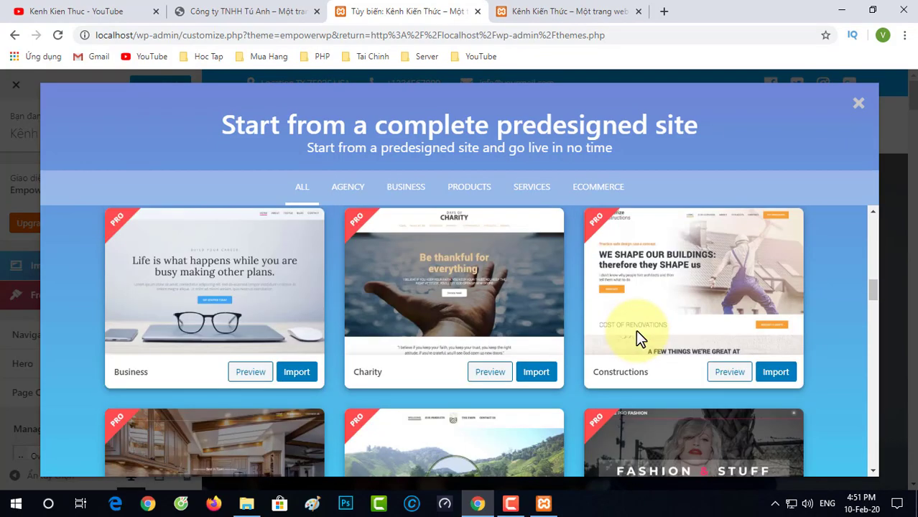
{"action": "scroll", "coordinate": [635, 330], "scroll_direction": "up", "scroll_amount": 3}
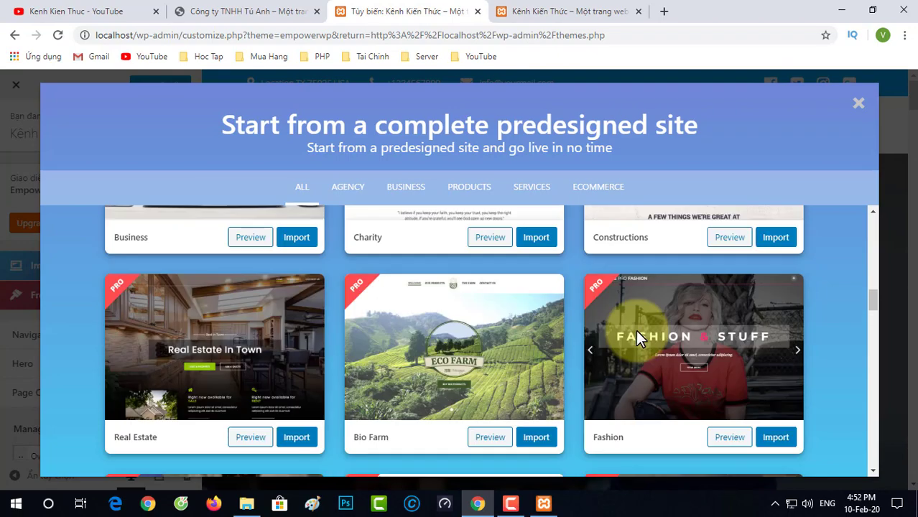
Step: Close the template gallery and replace the top bar's Field 1 location text with the business street address
{"action": "left_click", "coordinate": [858, 108]}
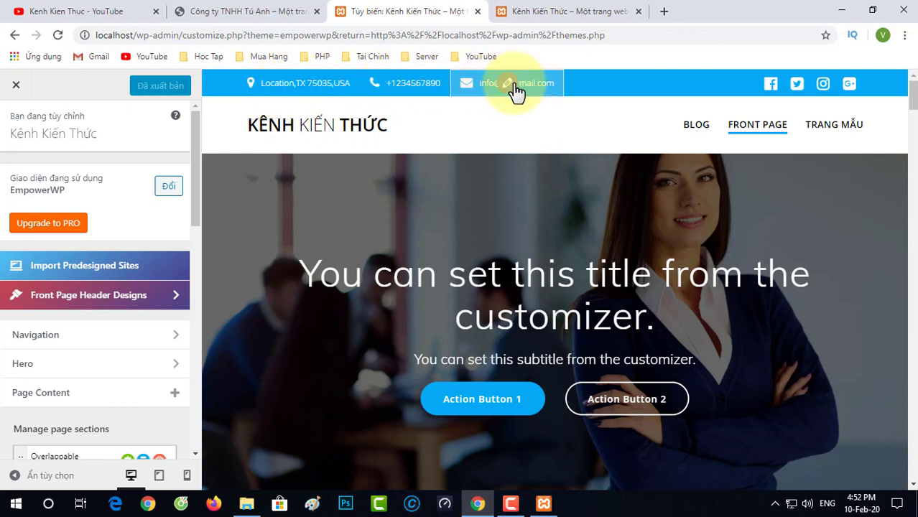
{"action": "left_click", "coordinate": [305, 87]}
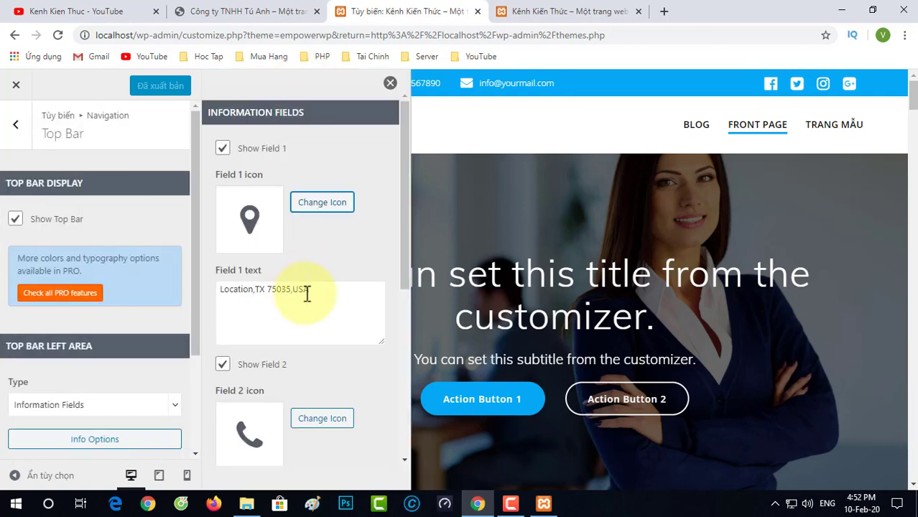
{"action": "left_click_drag", "start_coordinate": [326, 292], "coordinate": [218, 289]}
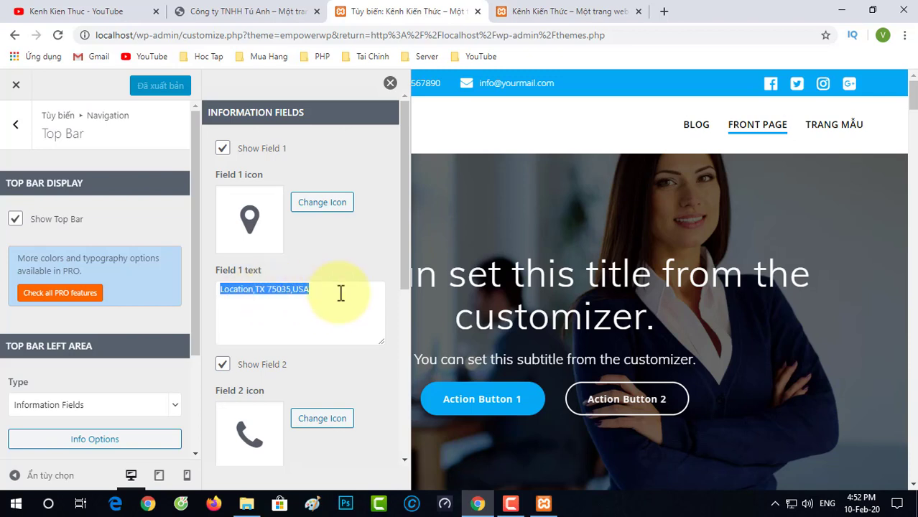
{"action": "left_click", "coordinate": [319, 289]}
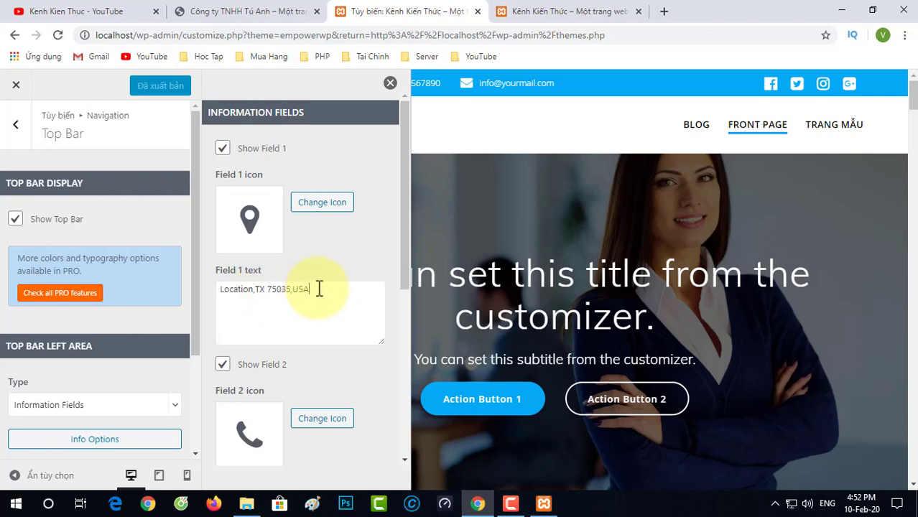
{"action": "left_click_drag", "start_coordinate": [319, 289], "coordinate": [199, 290]}
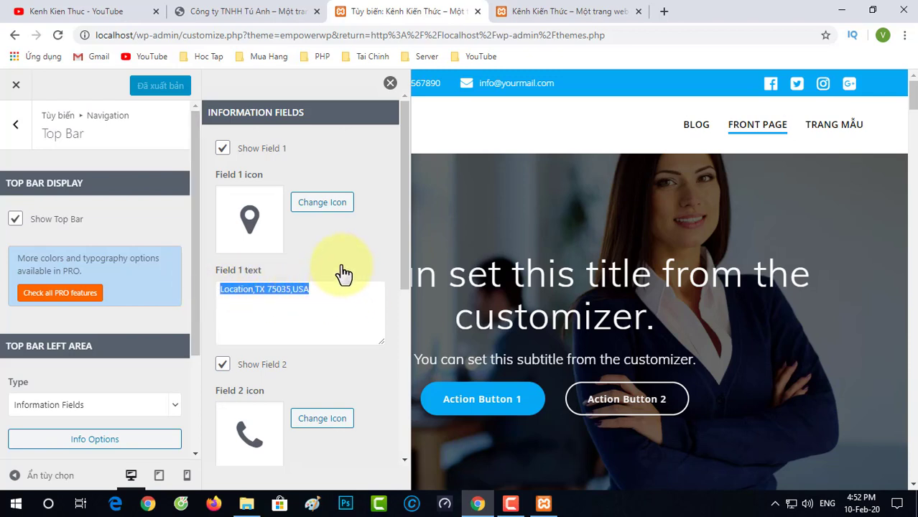
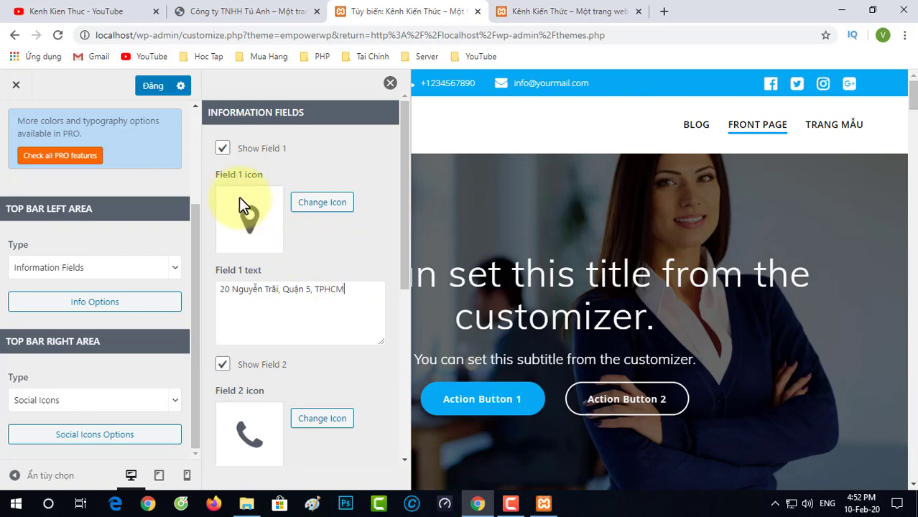
Step: Set the top bar Field 1 icon to the FontAwesome bomb
{"action": "left_click", "coordinate": [325, 206]}
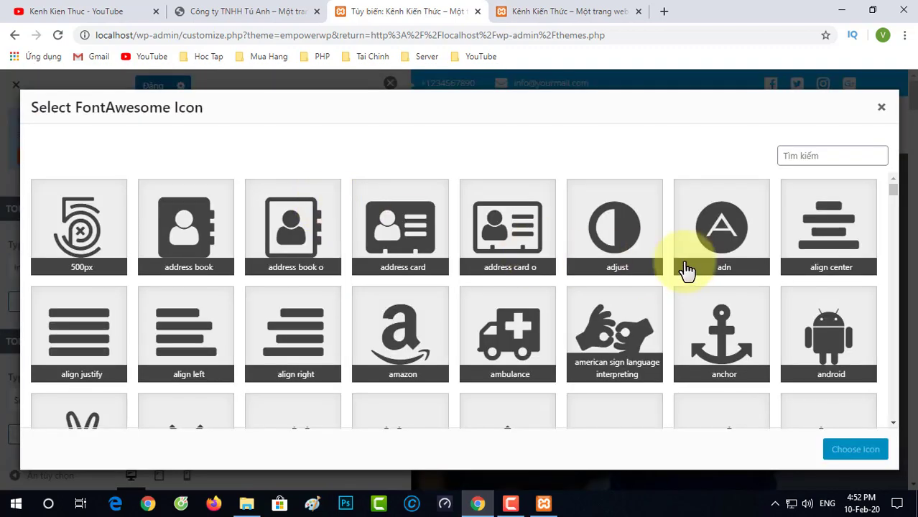
{"action": "scroll", "coordinate": [676, 262], "scroll_direction": "down", "scroll_amount": 6}
{"action": "scroll", "coordinate": [397, 312], "scroll_direction": "down", "scroll_amount": 9}
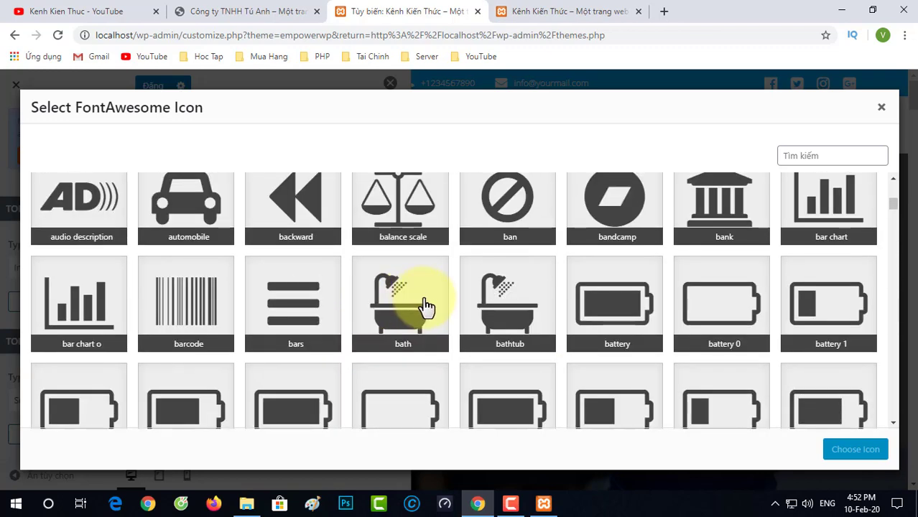
{"action": "scroll", "coordinate": [434, 306], "scroll_direction": "down", "scroll_amount": 2}
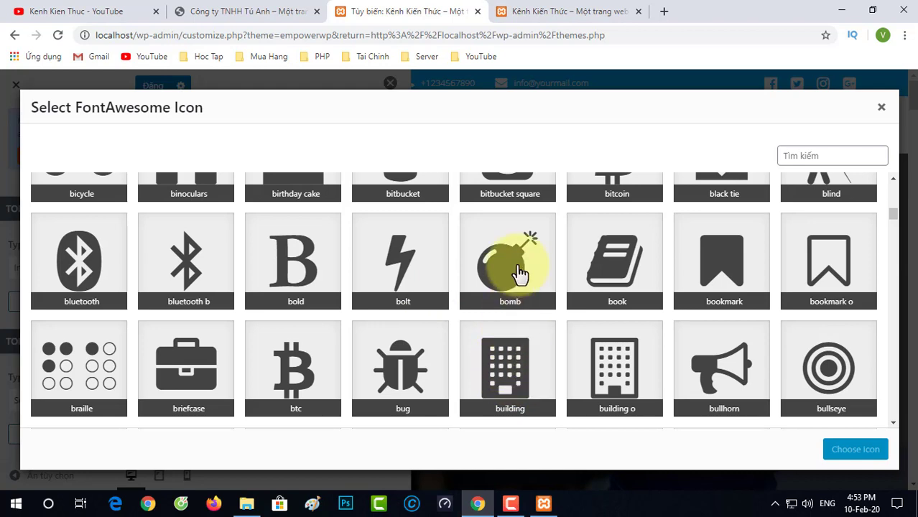
{"action": "left_click", "coordinate": [517, 278]}
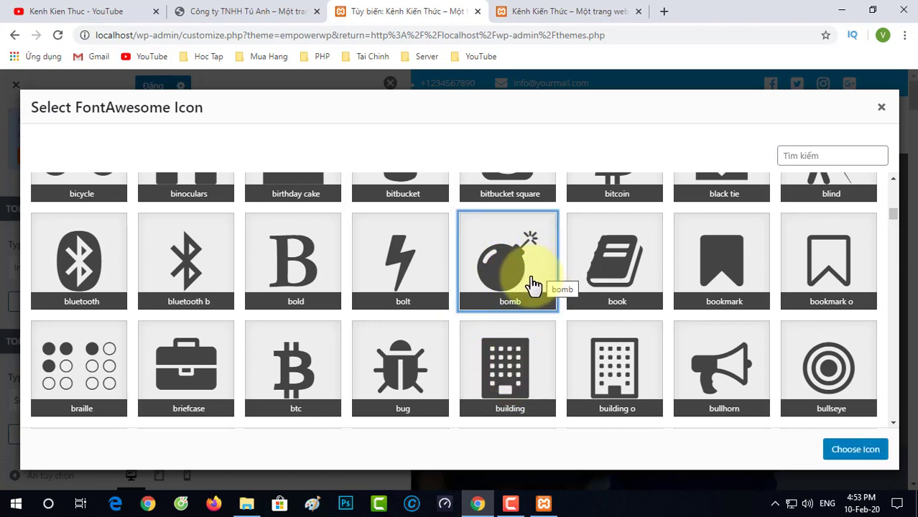
{"action": "left_click", "coordinate": [871, 452]}
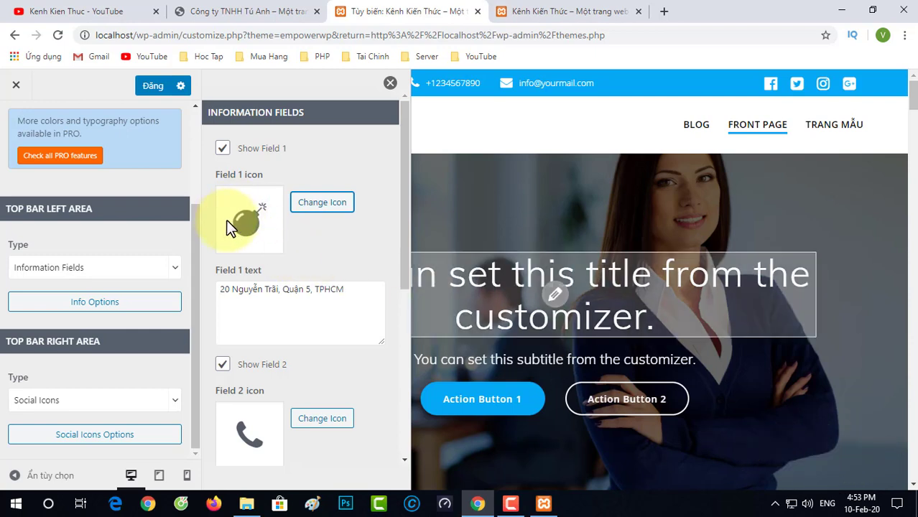
Step: Replace Field 2's sample phone number with the business phone number
{"action": "scroll", "coordinate": [306, 372], "scroll_direction": "down", "scroll_amount": 2}
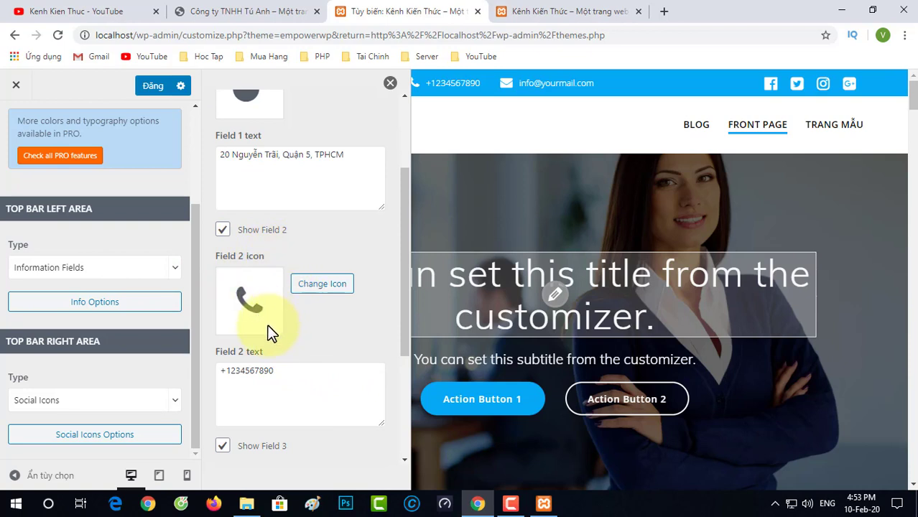
{"action": "left_click_drag", "start_coordinate": [277, 370], "coordinate": [234, 369]}
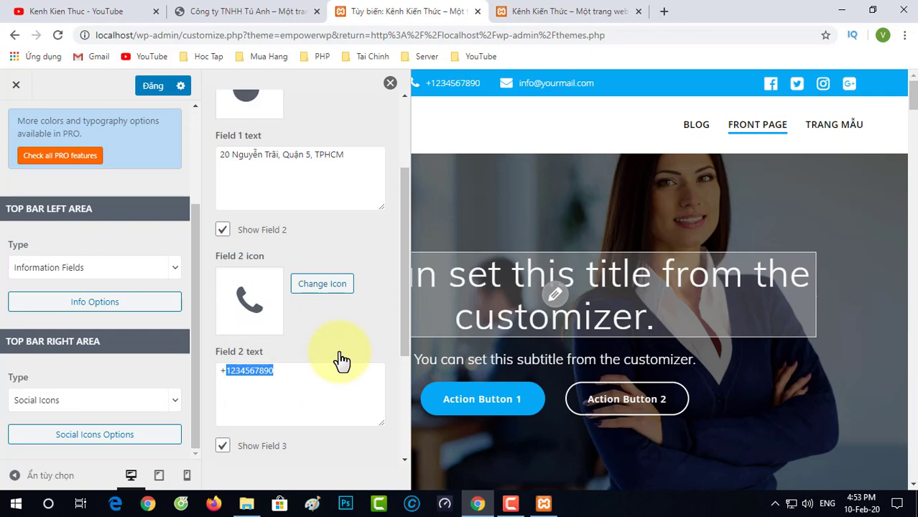
{"action": "type", "text": "84"}
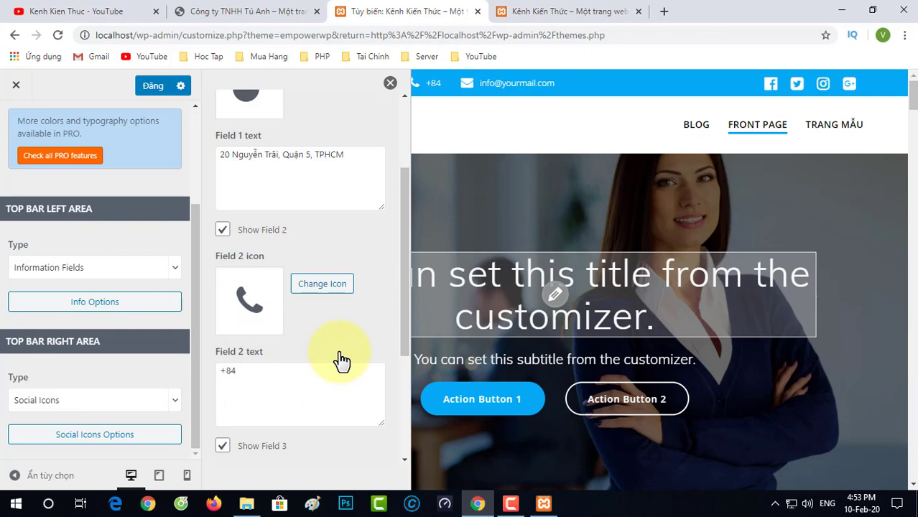
{"action": "type", "text": "92551"}
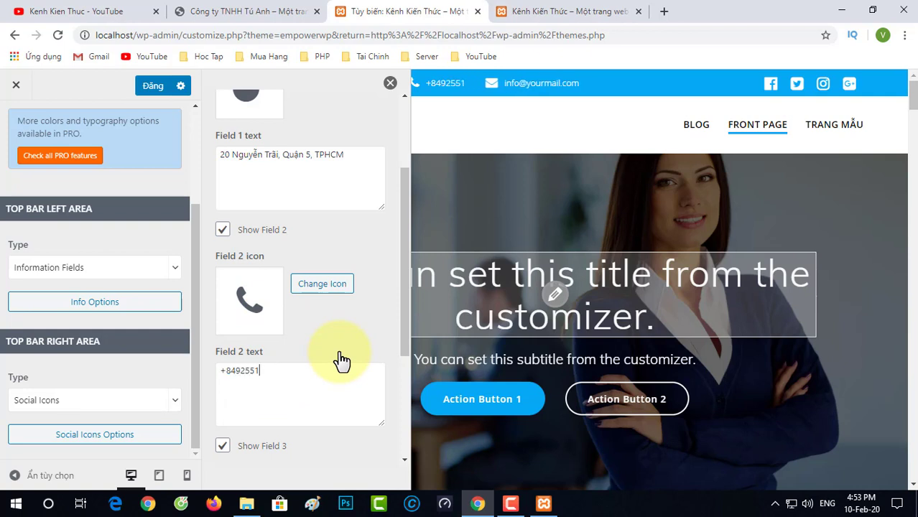
{"action": "type", "text": "44"}
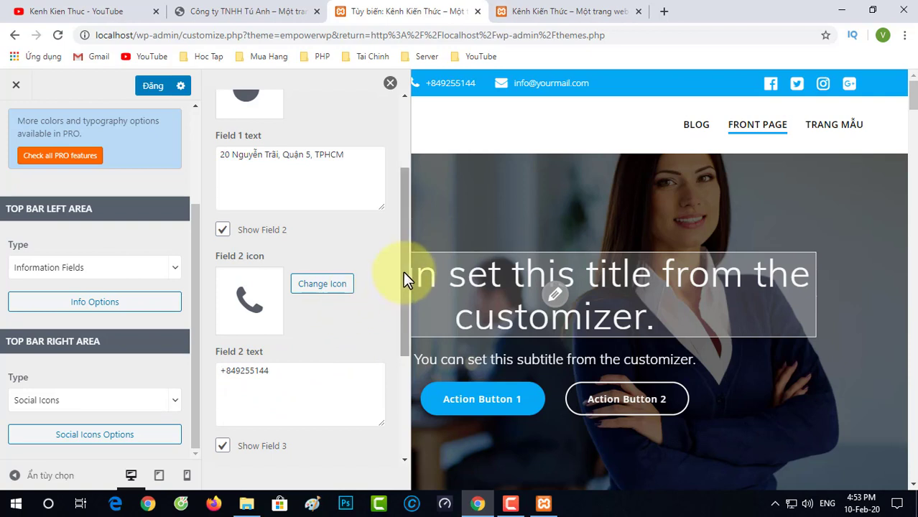
Step: Replace Field 3's sample e-mail with the business contact e-mail
{"action": "left_click_drag", "start_coordinate": [404, 272], "coordinate": [412, 355]}
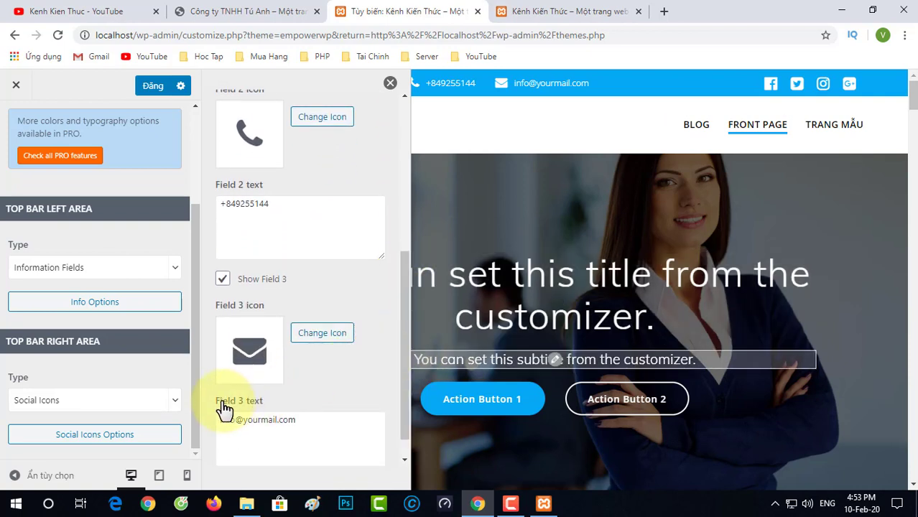
{"action": "left_click_drag", "start_coordinate": [307, 419], "coordinate": [209, 422]}
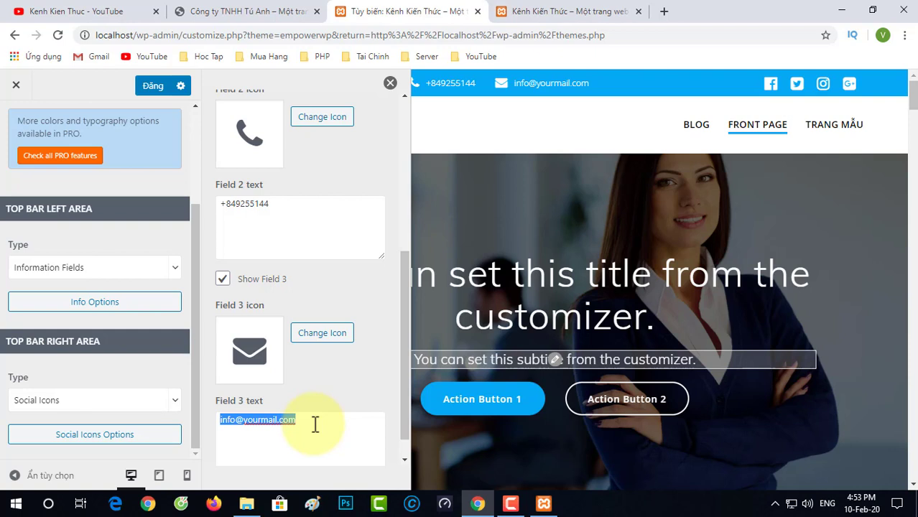
{"action": "type", "text": "kenhkienthuc.net"}
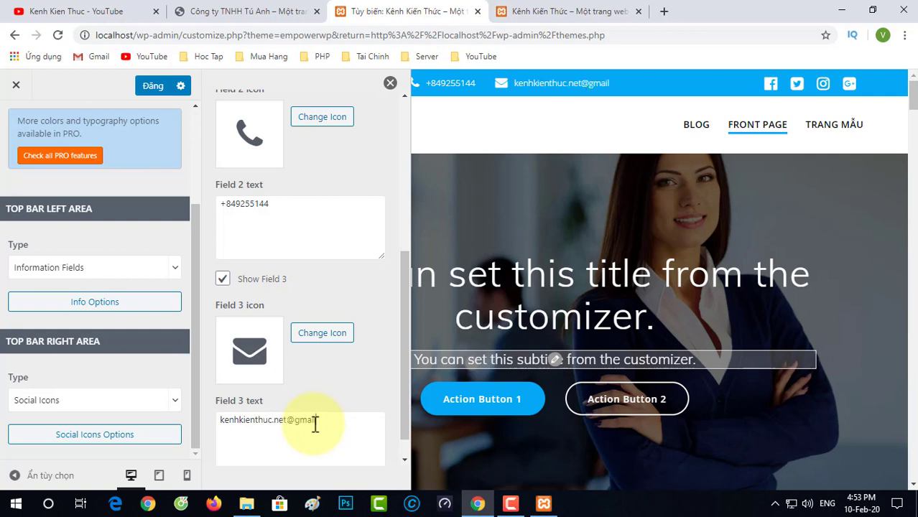
{"action": "scroll", "coordinate": [379, 354], "scroll_direction": "down", "scroll_amount": 1}
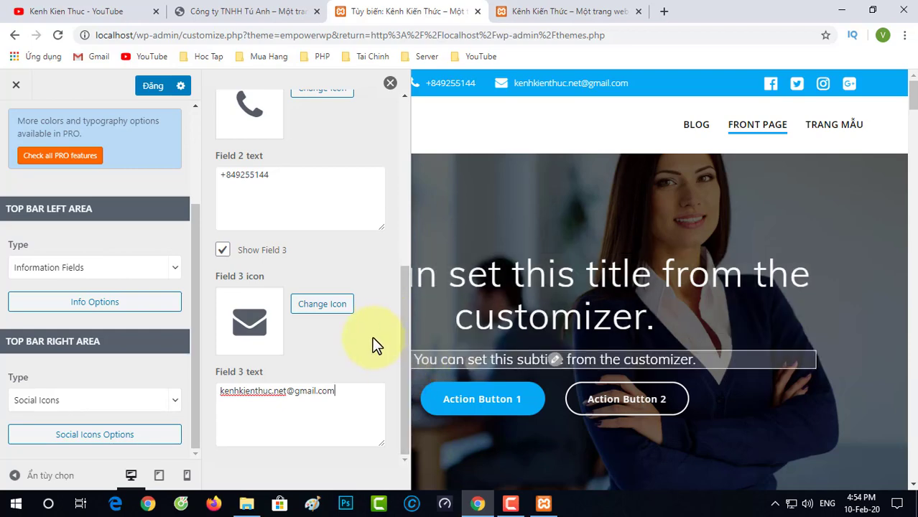
{"action": "scroll", "coordinate": [374, 341], "scroll_direction": "up", "scroll_amount": 4}
{"action": "scroll", "coordinate": [364, 331], "scroll_direction": "up", "scroll_amount": 1}
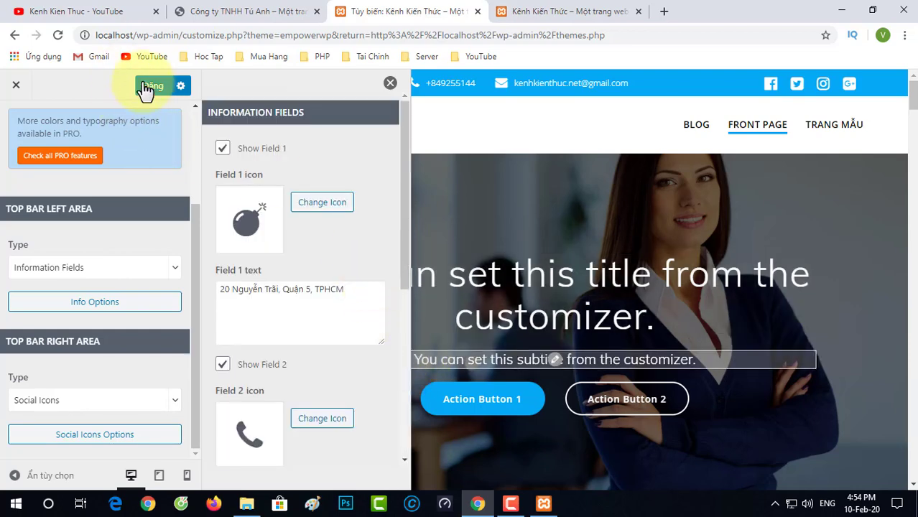
Step: Publish the top bar edits and reload the live site to check the new address, phone and e-mail
{"action": "left_click", "coordinate": [153, 92]}
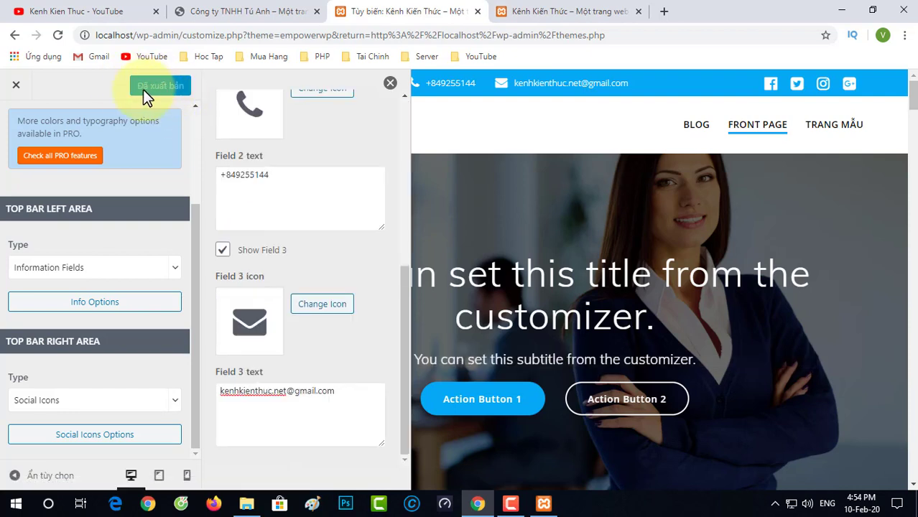
{"action": "left_click", "coordinate": [390, 85]}
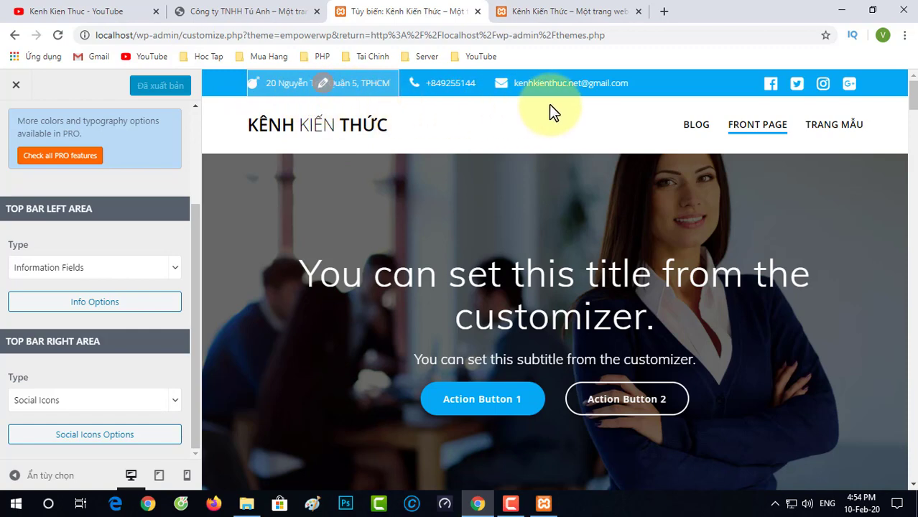
{"action": "left_click", "coordinate": [558, 11]}
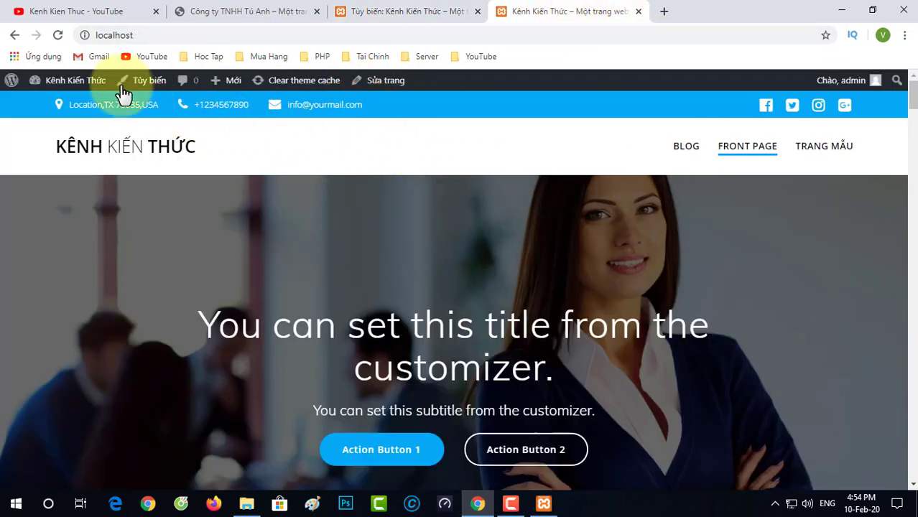
{"action": "left_click", "coordinate": [57, 35]}
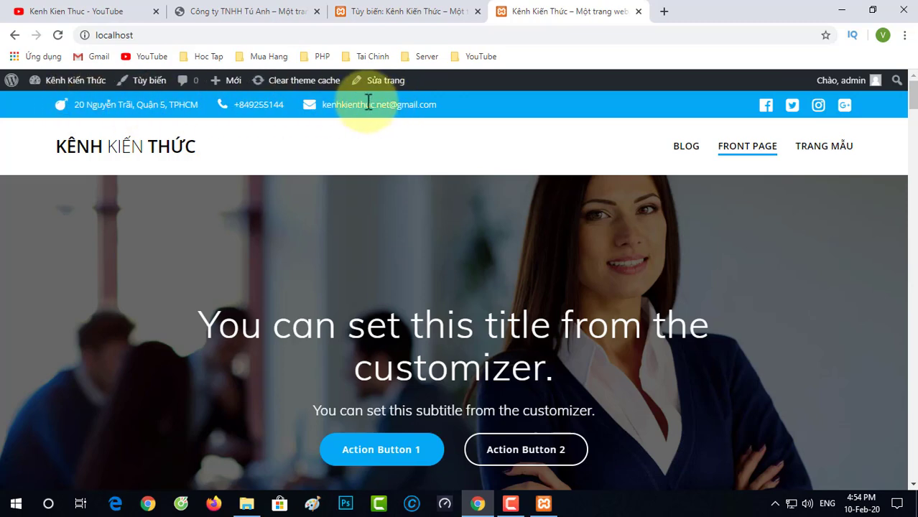
Step: In the Customizer, open the top bar social icons settings and check the Facebook and Twitter links
{"action": "left_click", "coordinate": [371, 10]}
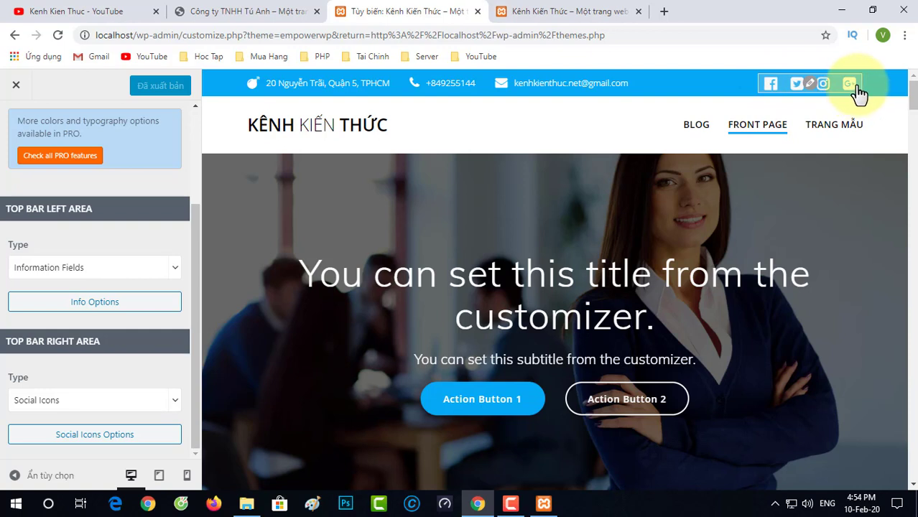
{"action": "left_click", "coordinate": [810, 84]}
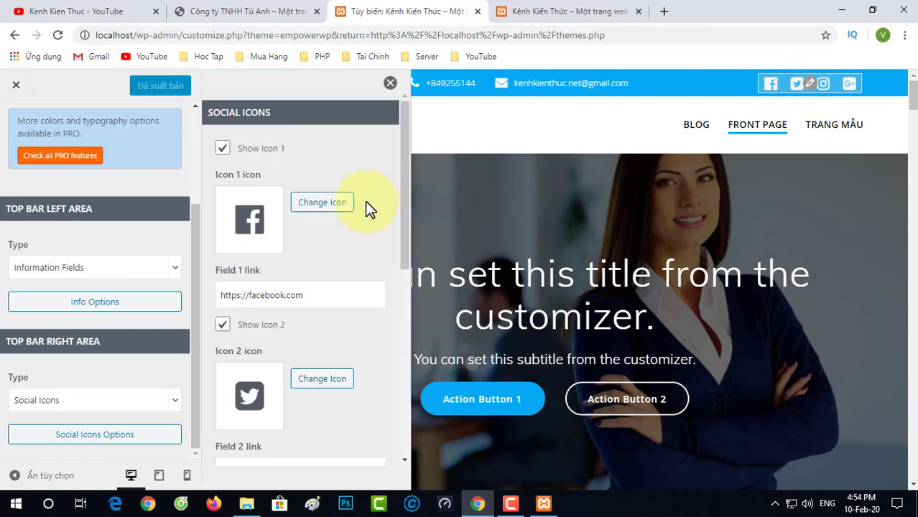
{"action": "left_click_drag", "start_coordinate": [365, 297], "coordinate": [207, 297]}
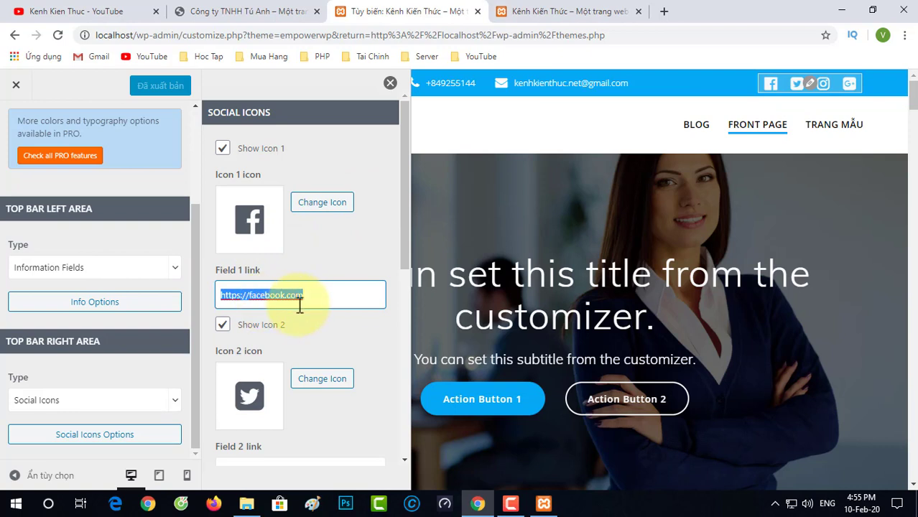
{"action": "scroll", "coordinate": [290, 345], "scroll_direction": "down", "scroll_amount": 2}
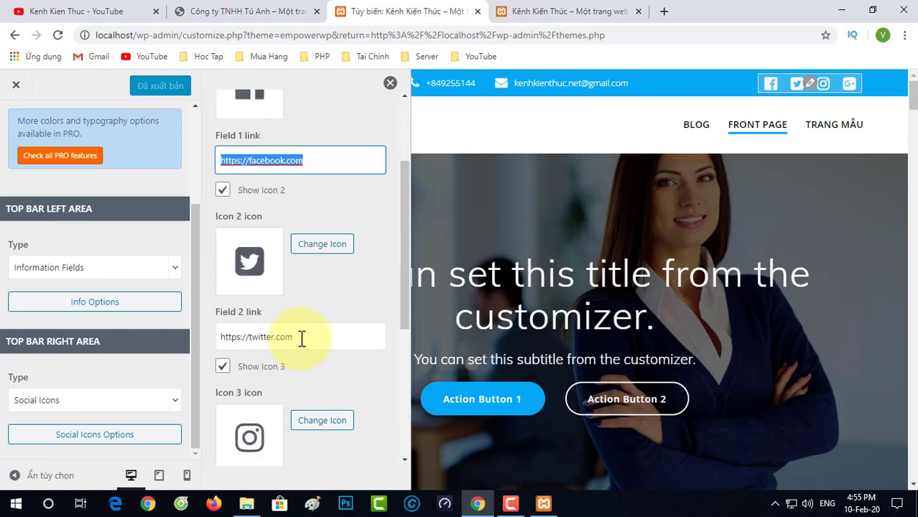
{"action": "left_click", "coordinate": [301, 339]}
{"action": "scroll", "coordinate": [303, 330], "scroll_direction": "down", "scroll_amount": 1}
{"action": "scroll", "coordinate": [301, 316], "scroll_direction": "down", "scroll_amount": 2}
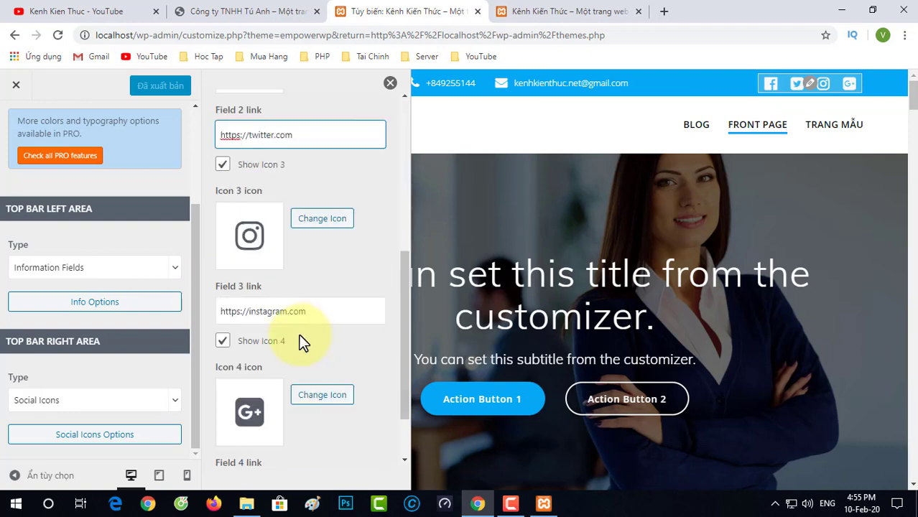
Step: Check the Instagram and Google Plus link fields in the social icons settings
{"action": "left_click_drag", "start_coordinate": [323, 312], "coordinate": [221, 313]}
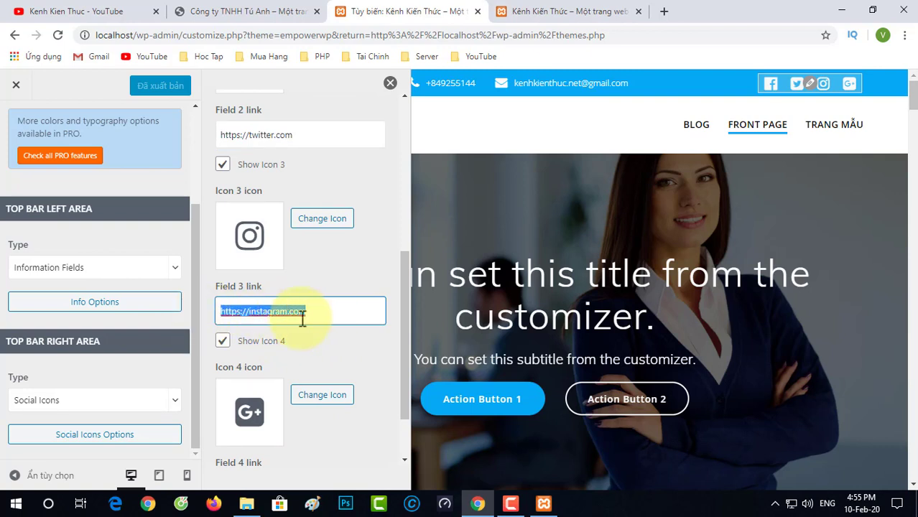
{"action": "scroll", "coordinate": [332, 271], "scroll_direction": "down", "scroll_amount": 1}
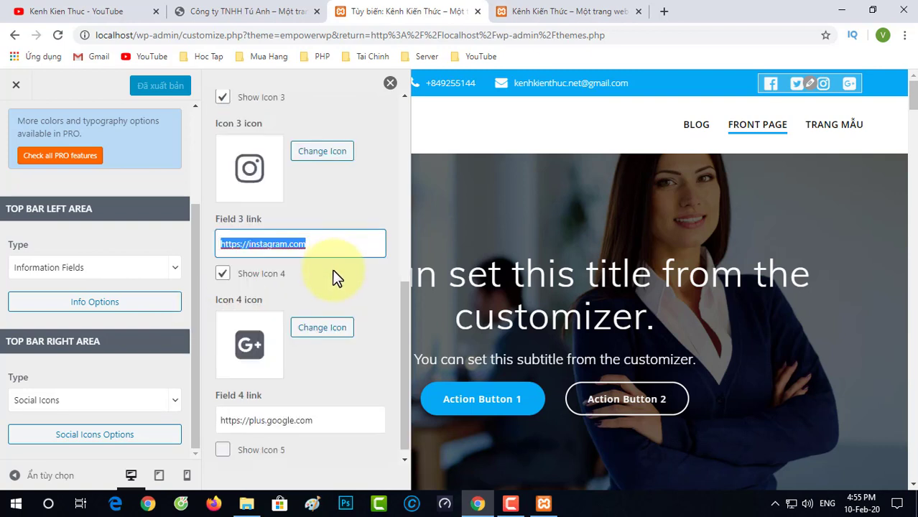
{"action": "left_click", "coordinate": [341, 421]}
{"action": "scroll", "coordinate": [341, 393], "scroll_direction": "down", "scroll_amount": 1}
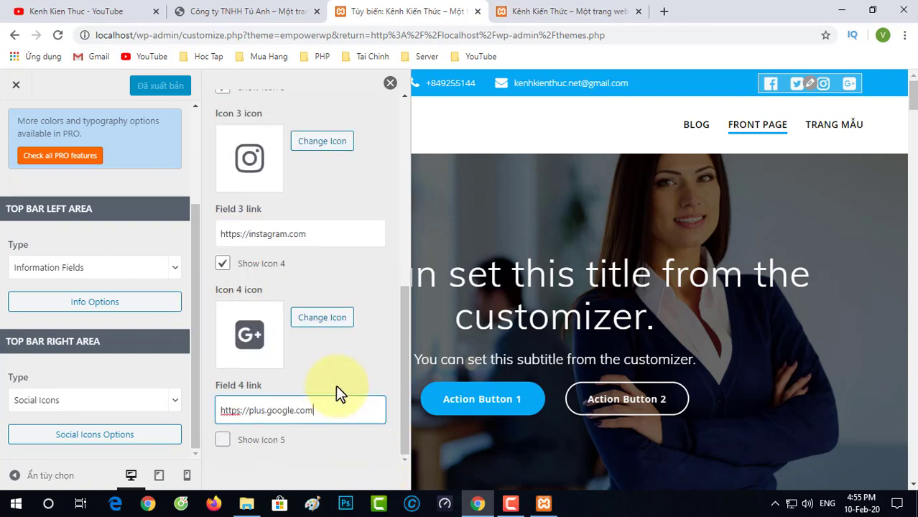
{"action": "scroll", "coordinate": [335, 385], "scroll_direction": "up", "scroll_amount": 3}
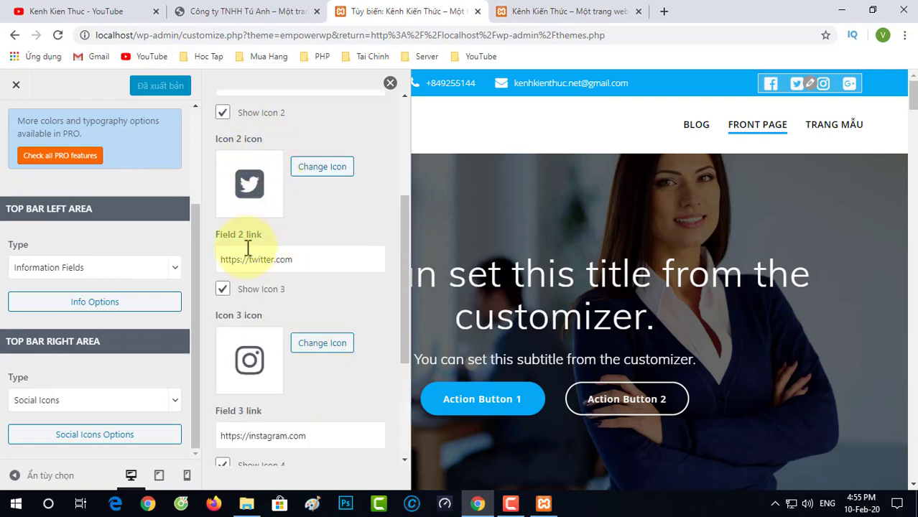
{"action": "scroll", "coordinate": [237, 349], "scroll_direction": "down", "scroll_amount": 3}
{"action": "scroll", "coordinate": [238, 337], "scroll_direction": "up", "scroll_amount": 5}
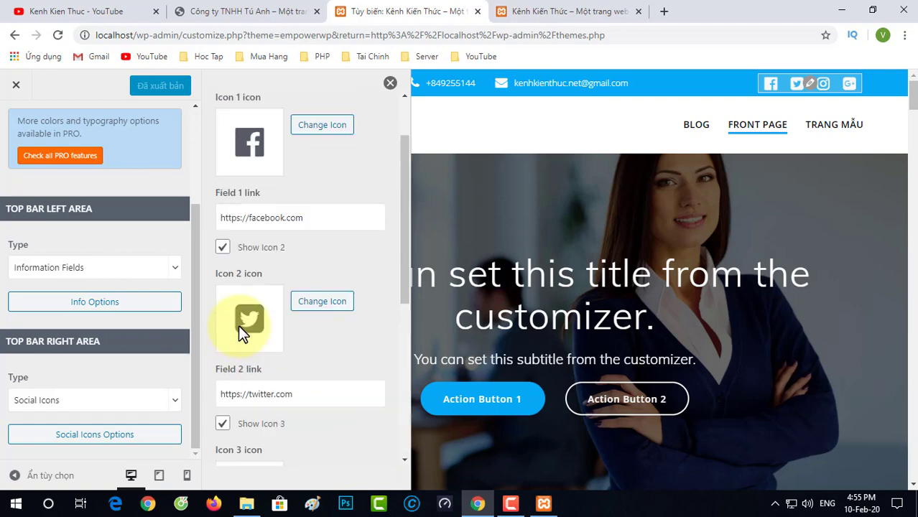
{"action": "scroll", "coordinate": [237, 325], "scroll_direction": "up", "scroll_amount": 2}
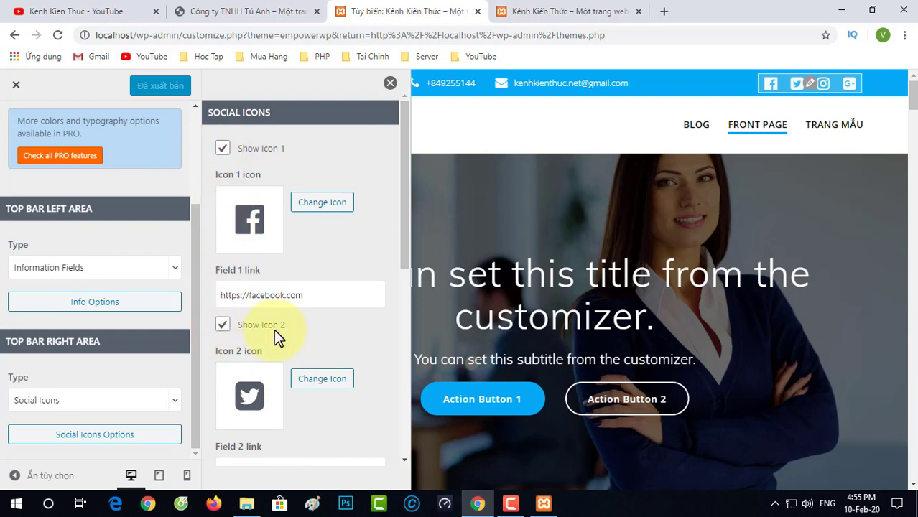
Step: Uncheck Show Icon 2, 3 and 4, then re-enable Show Icon 2 for Twitter
{"action": "left_click", "coordinate": [223, 326]}
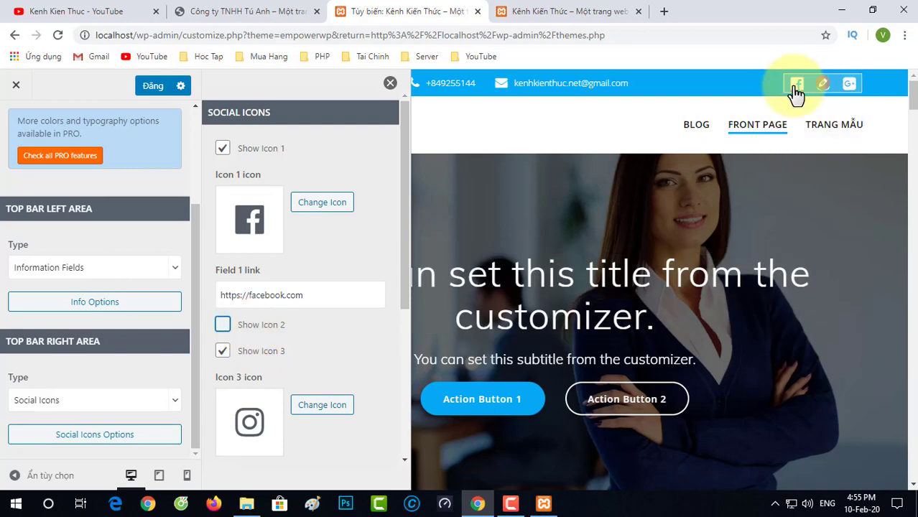
{"action": "scroll", "coordinate": [242, 375], "scroll_direction": "down", "scroll_amount": 2}
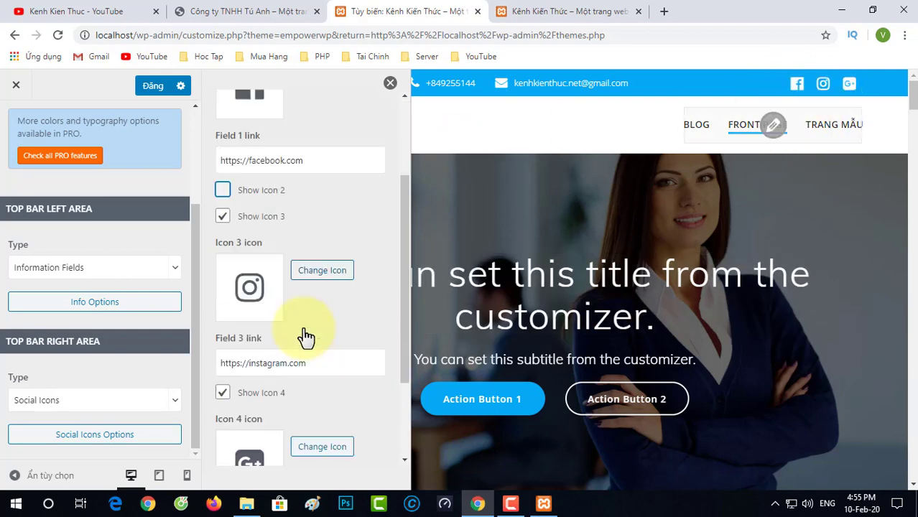
{"action": "scroll", "coordinate": [275, 335], "scroll_direction": "down", "scroll_amount": 1}
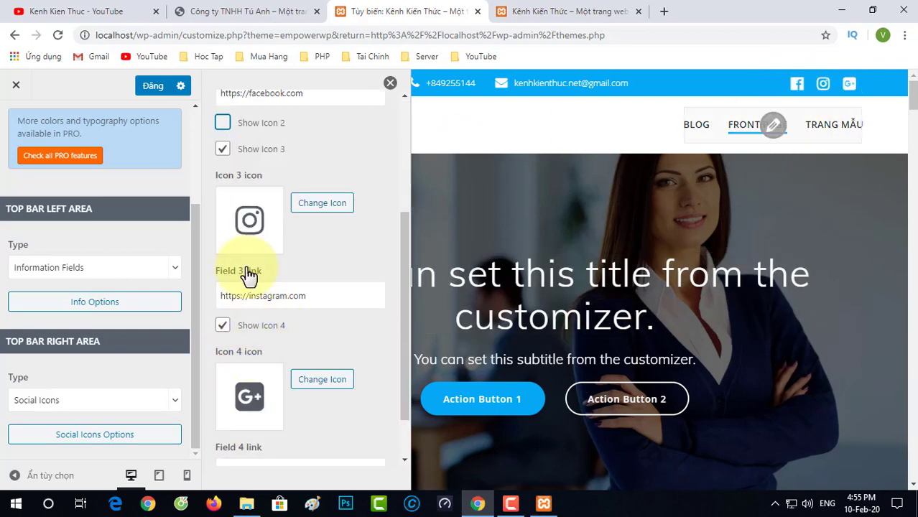
{"action": "left_click", "coordinate": [224, 150]}
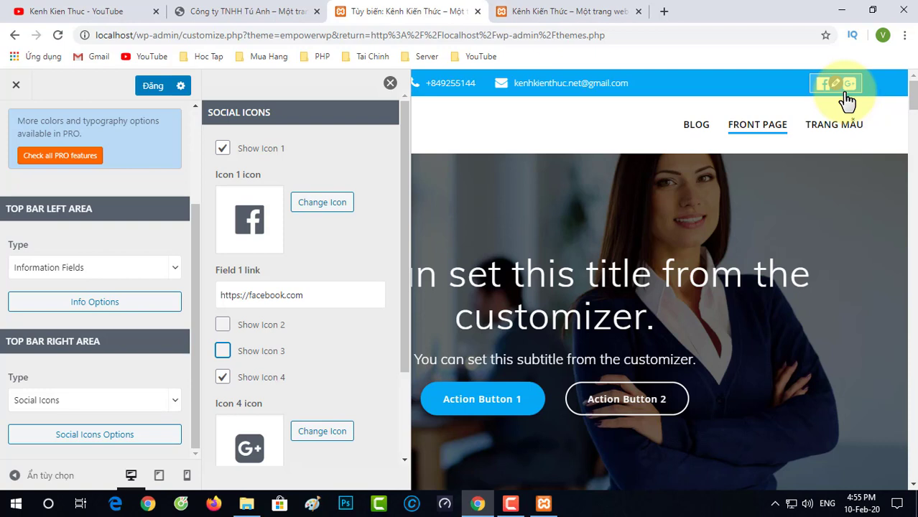
{"action": "scroll", "coordinate": [344, 305], "scroll_direction": "down", "scroll_amount": 3}
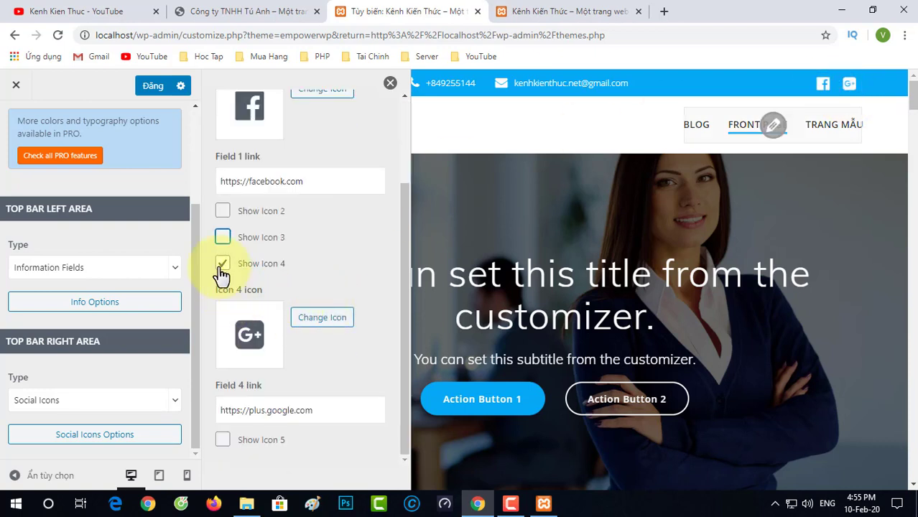
{"action": "left_click", "coordinate": [222, 265]}
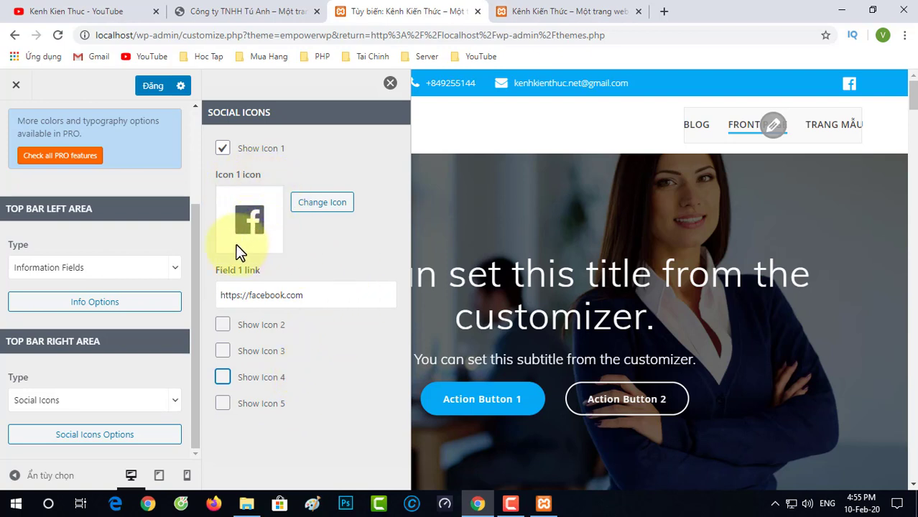
{"action": "left_click", "coordinate": [223, 327]}
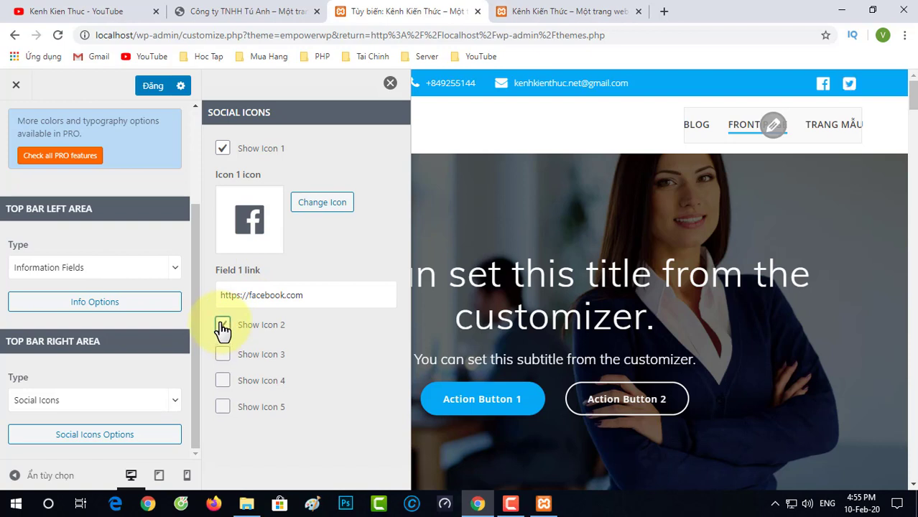
{"action": "scroll", "coordinate": [311, 335], "scroll_direction": "down", "scroll_amount": 1}
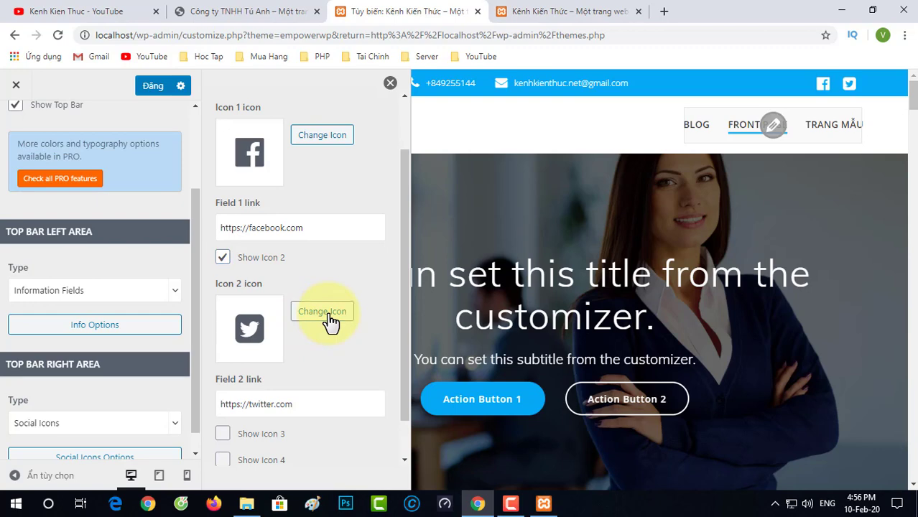
Step: Pick the 'caret square o right' FontAwesome icon for the second social link
{"action": "left_click", "coordinate": [330, 323]}
{"action": "scroll", "coordinate": [289, 284], "scroll_direction": "down", "scroll_amount": 2}
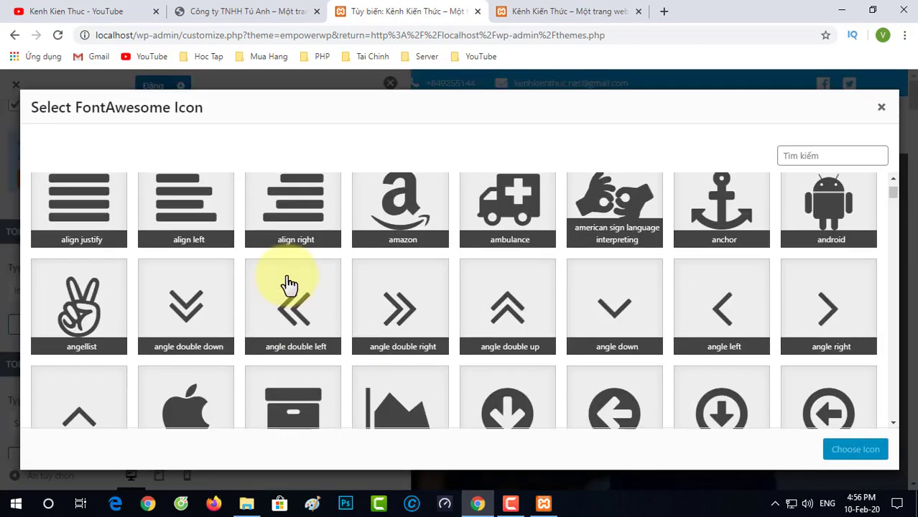
{"action": "scroll", "coordinate": [295, 294], "scroll_direction": "down", "scroll_amount": 5}
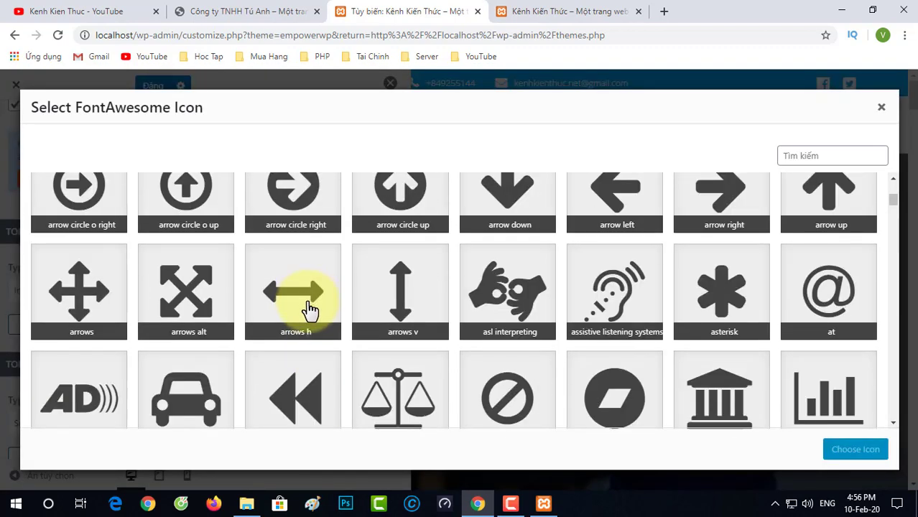
{"action": "scroll", "coordinate": [310, 309], "scroll_direction": "down", "scroll_amount": 8}
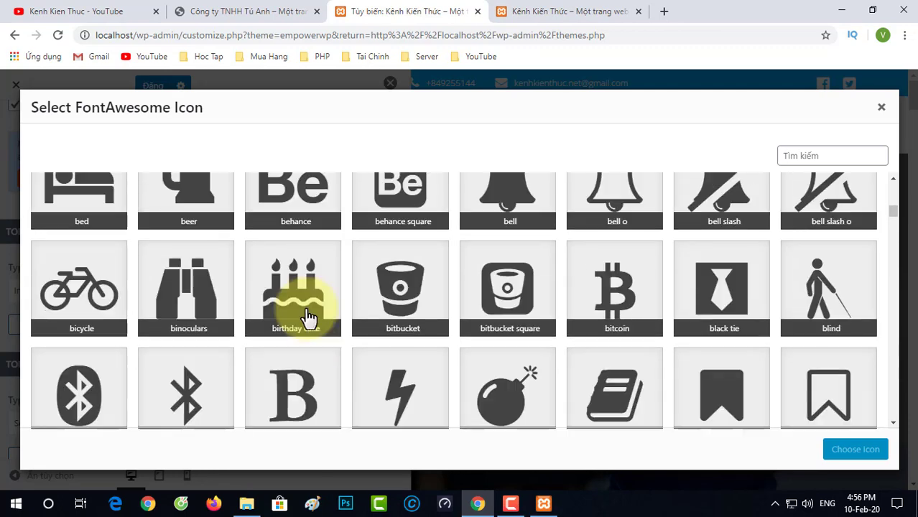
{"action": "scroll", "coordinate": [307, 316], "scroll_direction": "down", "scroll_amount": 4}
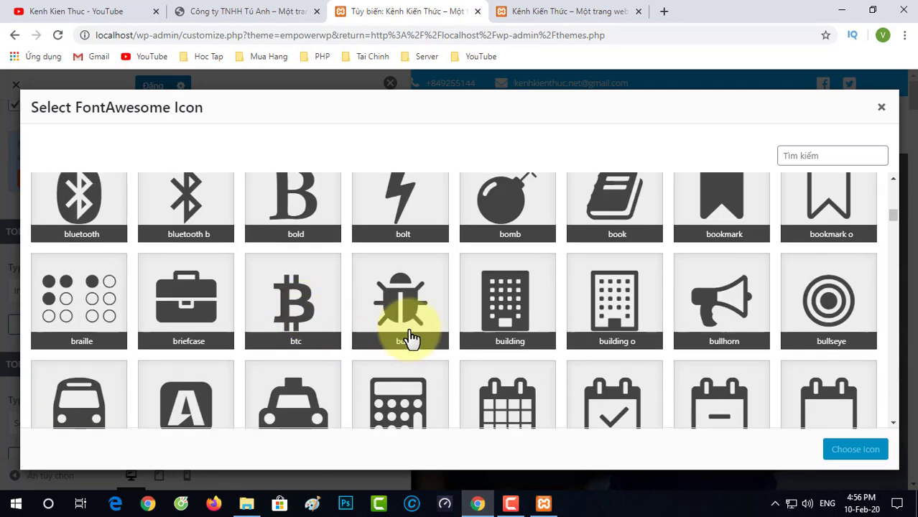
{"action": "scroll", "coordinate": [392, 334], "scroll_direction": "down", "scroll_amount": 4}
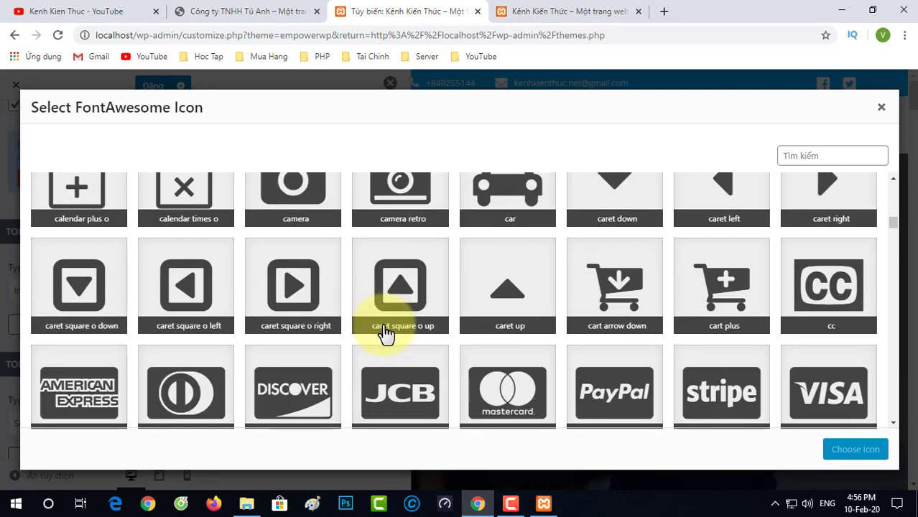
{"action": "scroll", "coordinate": [386, 332], "scroll_direction": "down", "scroll_amount": 1}
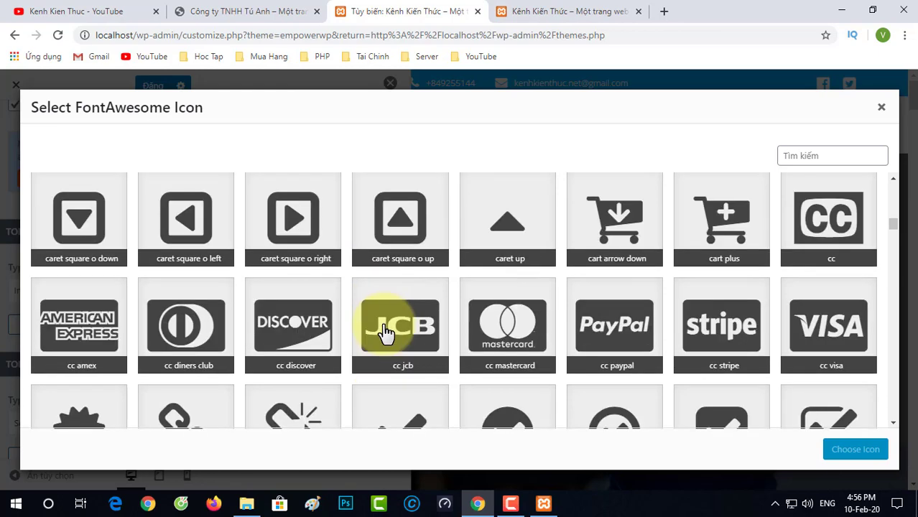
{"action": "scroll", "coordinate": [386, 332], "scroll_direction": "up", "scroll_amount": 1}
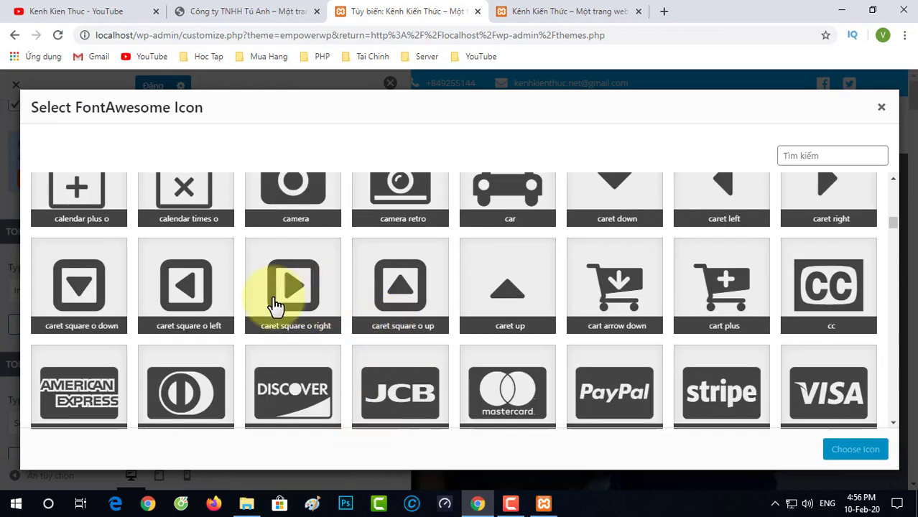
{"action": "left_click", "coordinate": [295, 280]}
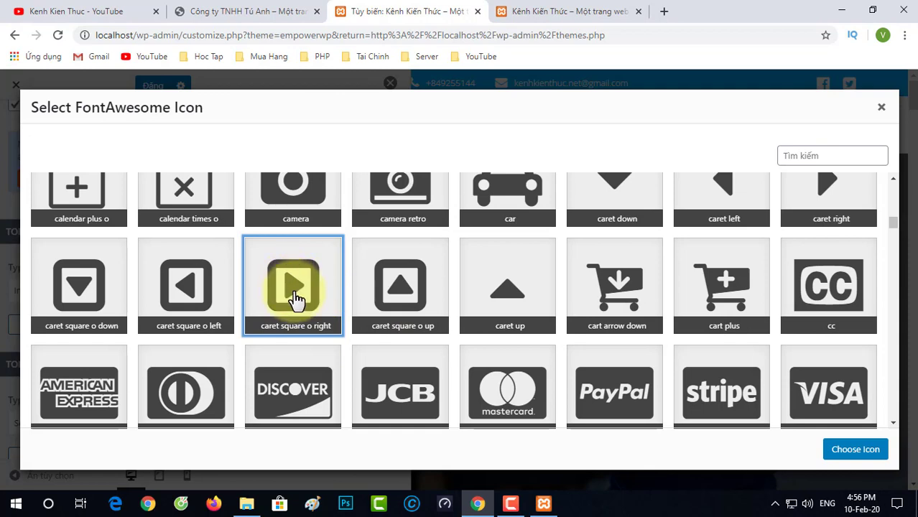
Step: Apply the caret square o right icon to Icon 2 and copy the YouTube channel URL
{"action": "left_click", "coordinate": [855, 450]}
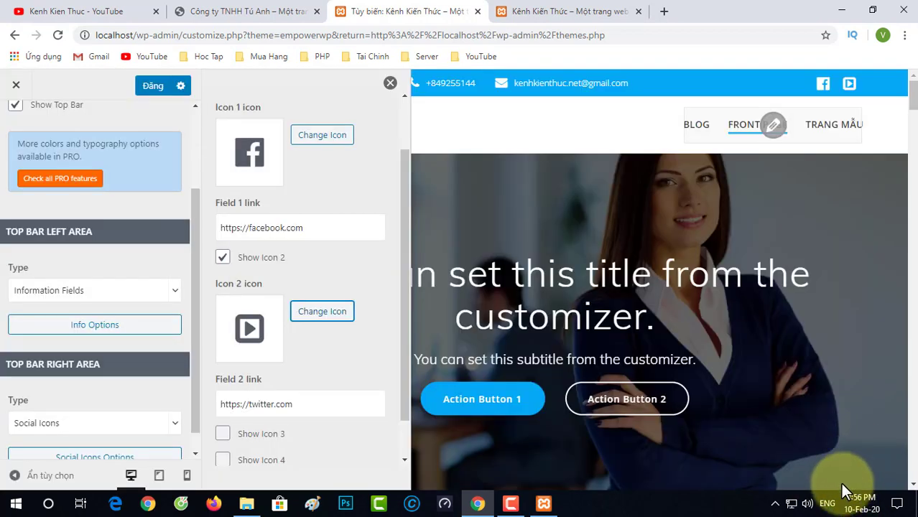
{"action": "left_click", "coordinate": [78, 11]}
{"action": "left_click_drag", "start_coordinate": [324, 34], "coordinate": [178, 31]}
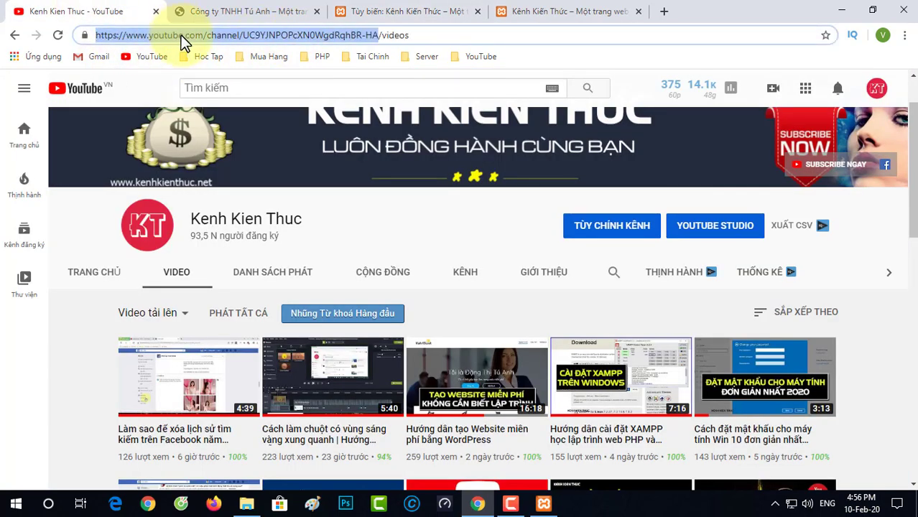
{"action": "right_click", "coordinate": [192, 33]}
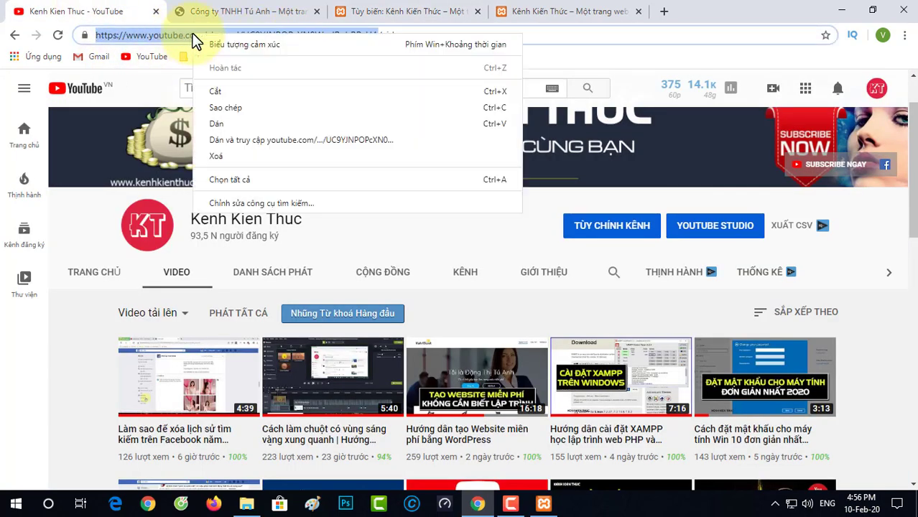
{"action": "left_click", "coordinate": [237, 107]}
Step: Paste the YouTube channel URL over the Twitter link in Field 2
{"action": "left_click", "coordinate": [420, 17]}
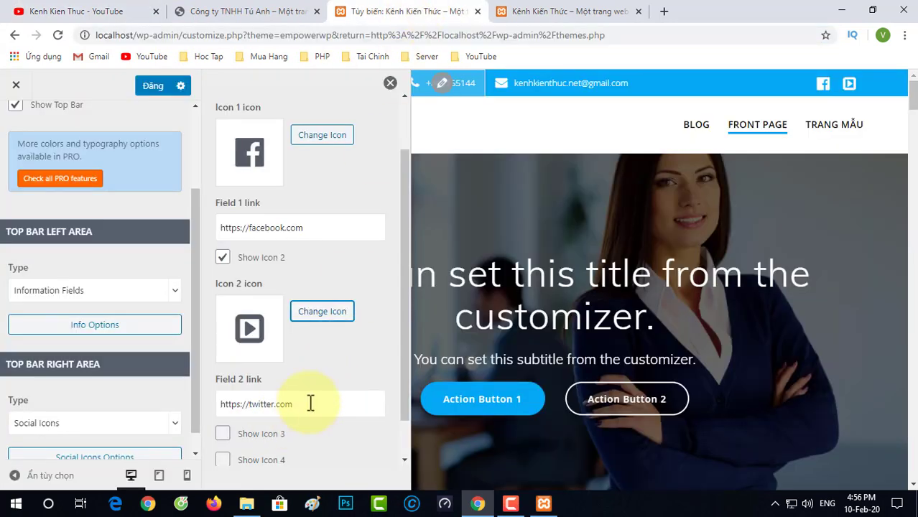
{"action": "left_click_drag", "start_coordinate": [309, 404], "coordinate": [208, 404]}
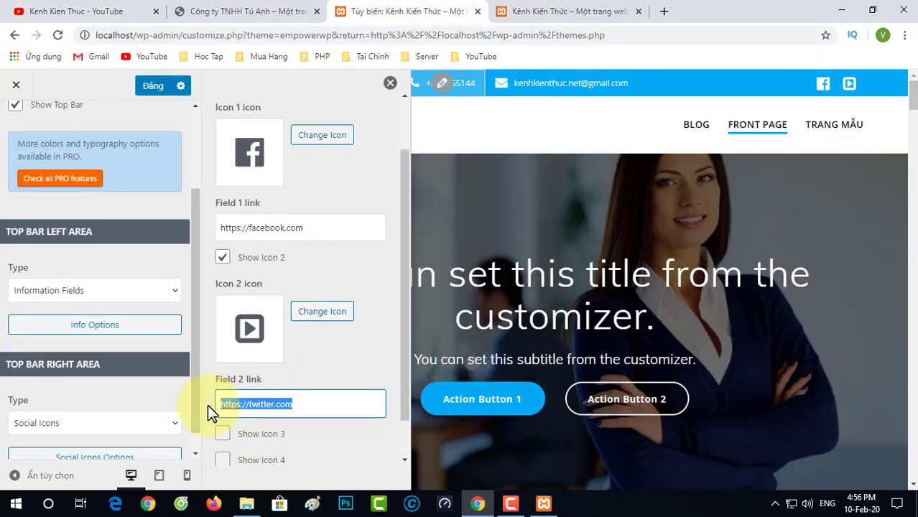
{"action": "right_click", "coordinate": [270, 409]}
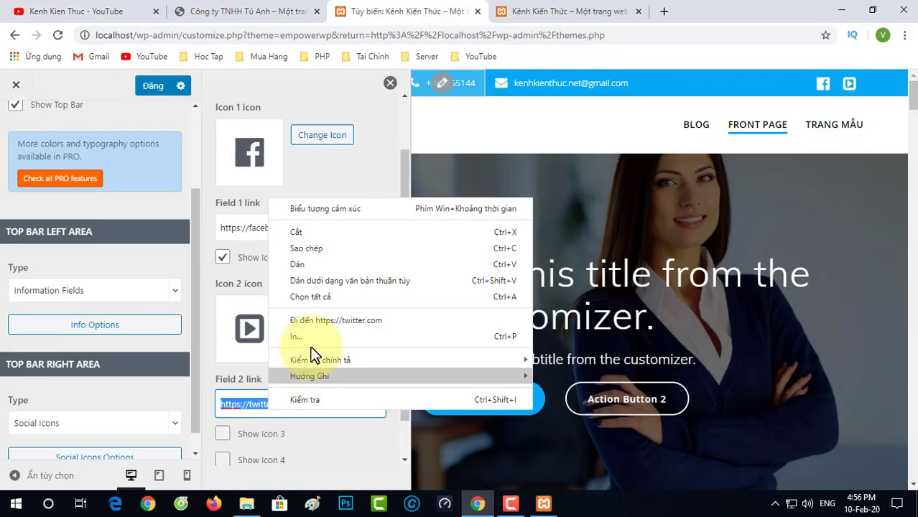
{"action": "left_click", "coordinate": [303, 263]}
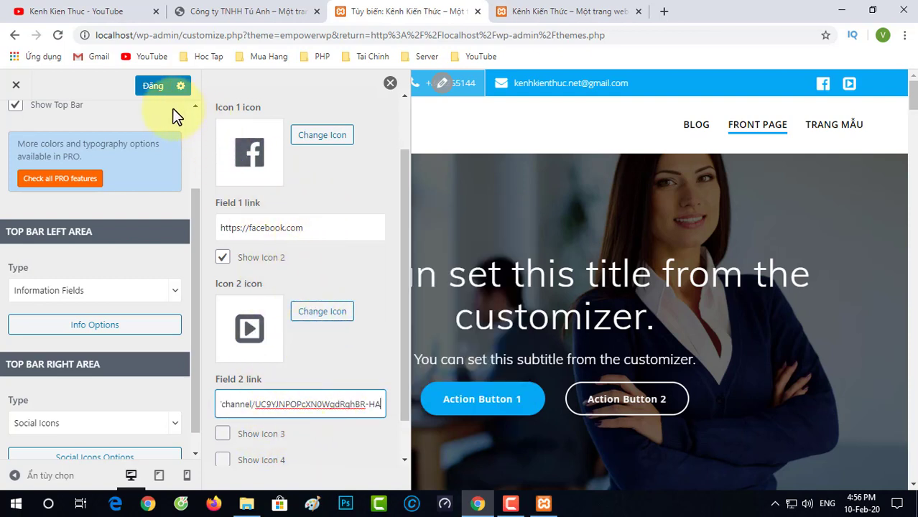
Step: Publish the social icon changes and reload the live front page
{"action": "left_click", "coordinate": [151, 88]}
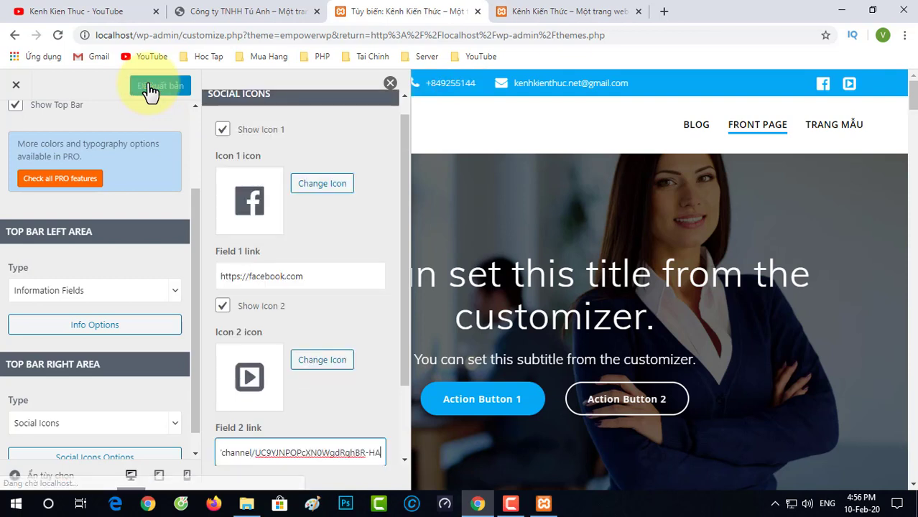
{"action": "left_click", "coordinate": [391, 87]}
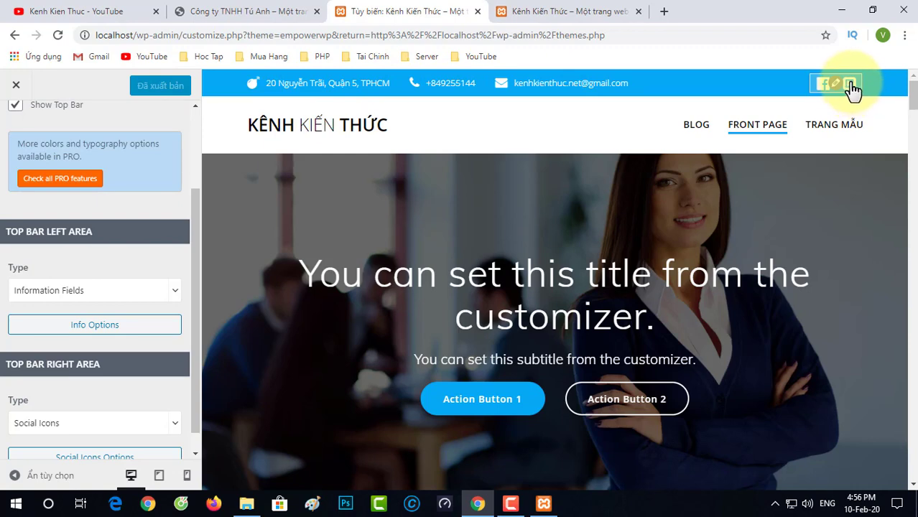
{"action": "left_click", "coordinate": [510, 12]}
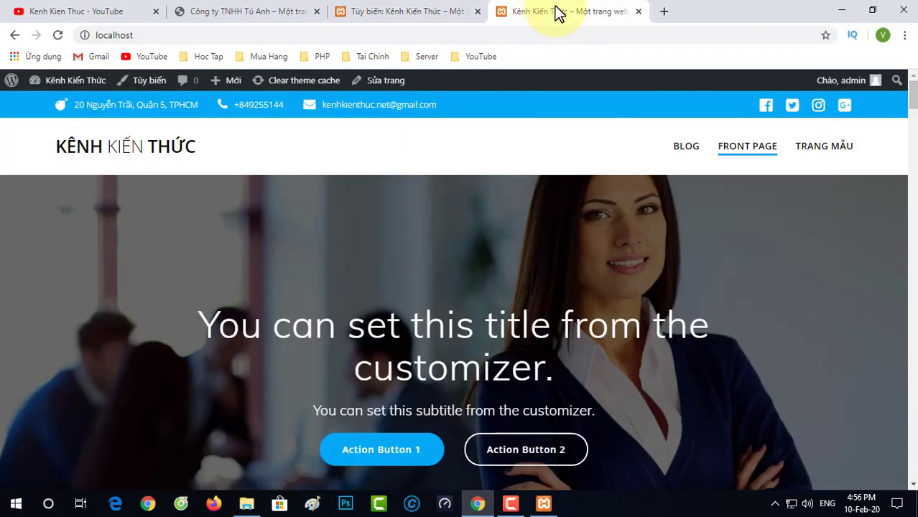
{"action": "left_click", "coordinate": [58, 35]}
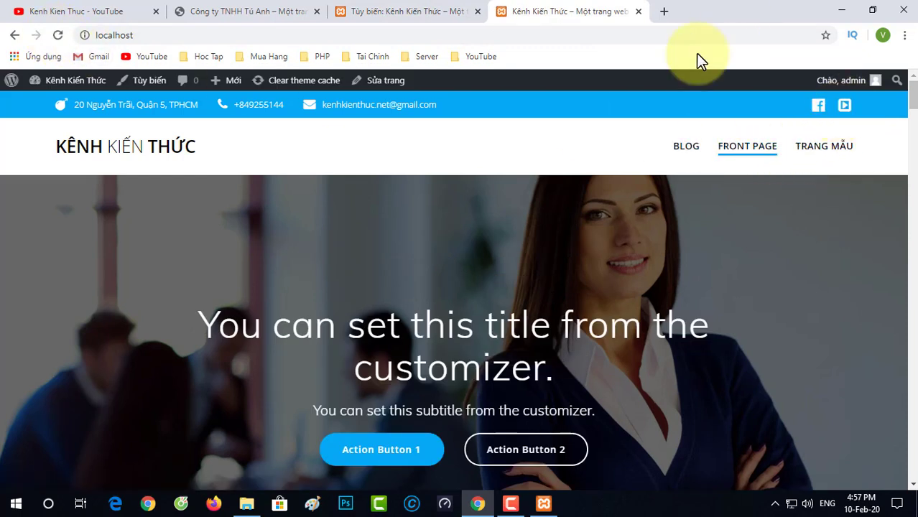
Step: Test that the top bar's play-square icon opens the YouTube channel, then close that tab
{"action": "left_click", "coordinate": [845, 107]}
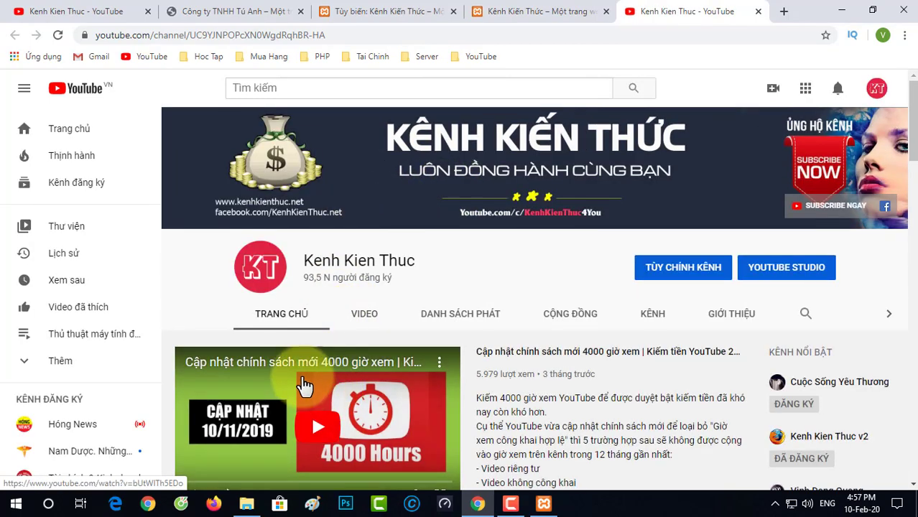
{"action": "scroll", "coordinate": [402, 298], "scroll_direction": "down", "scroll_amount": 3}
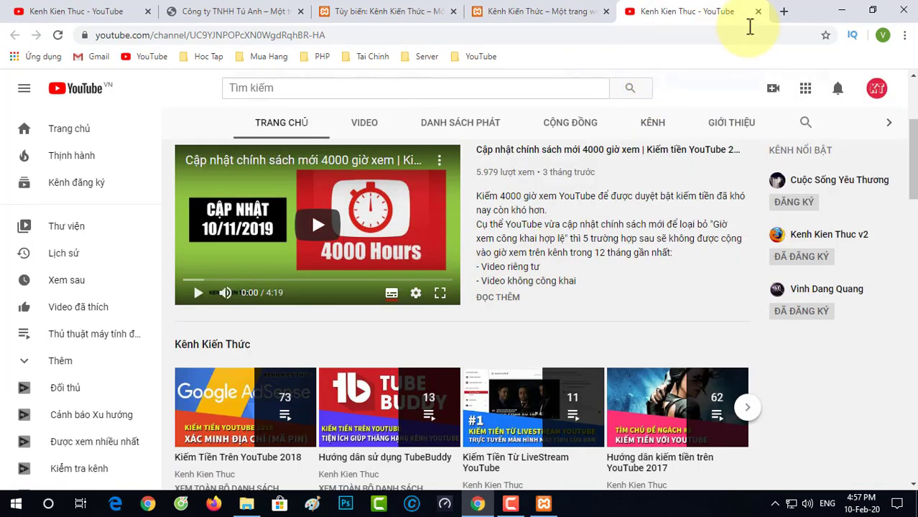
{"action": "left_click", "coordinate": [757, 12]}
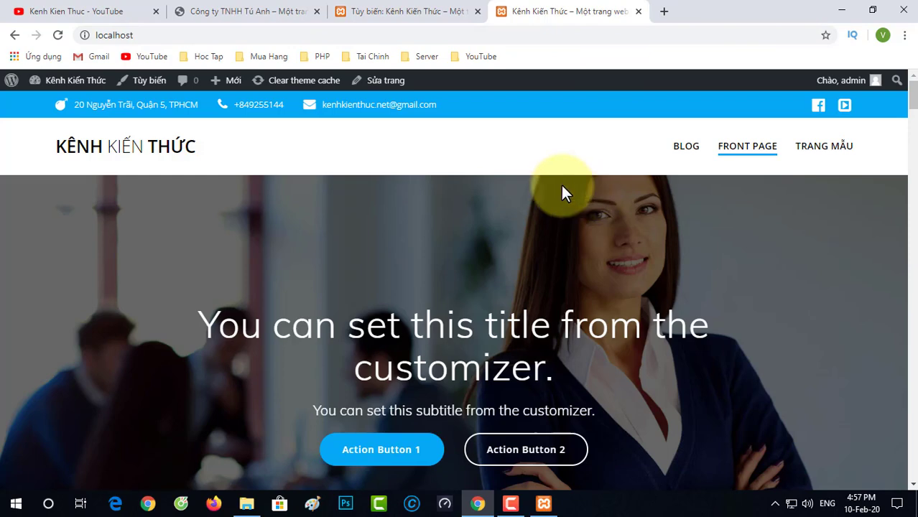
Step: Go from General Settings to Nhận dạng Site and launch the Chọn logo media dialog
{"action": "left_click", "coordinate": [410, 13]}
{"action": "key", "text": "Escape"}
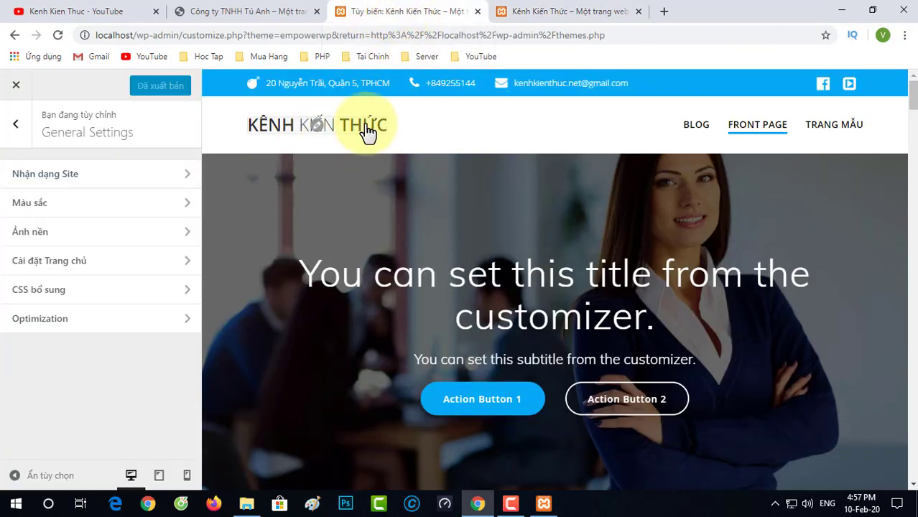
{"action": "left_click", "coordinate": [320, 133]}
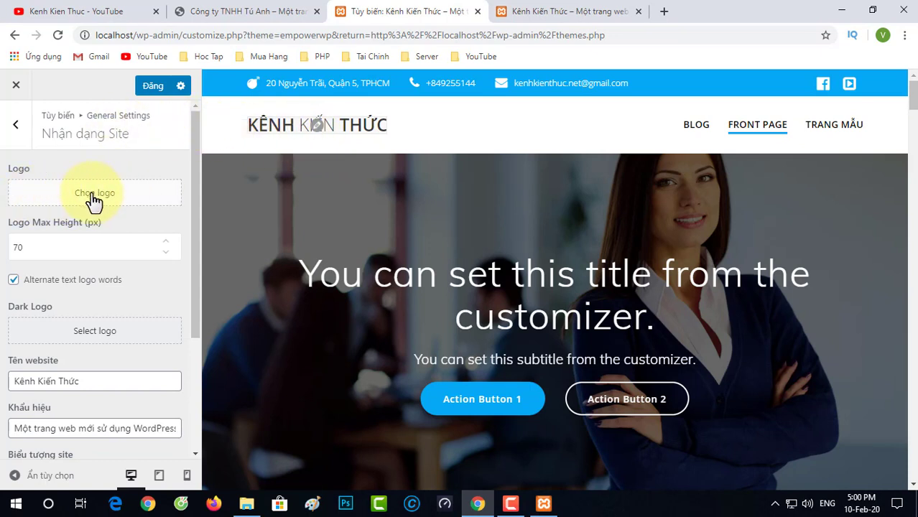
{"action": "left_click", "coordinate": [114, 199]}
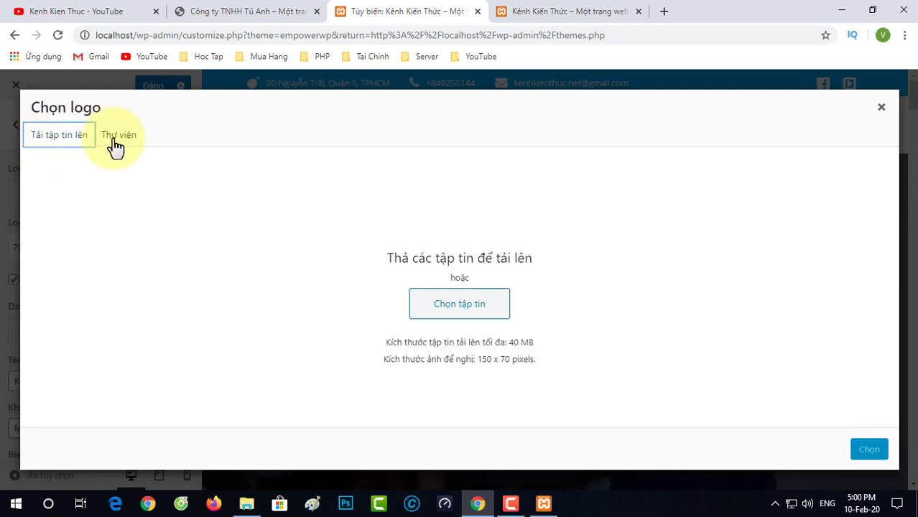
Step: Upload the cropped VakifBank image from the Desktop and select it for cropping
{"action": "left_click", "coordinate": [483, 311]}
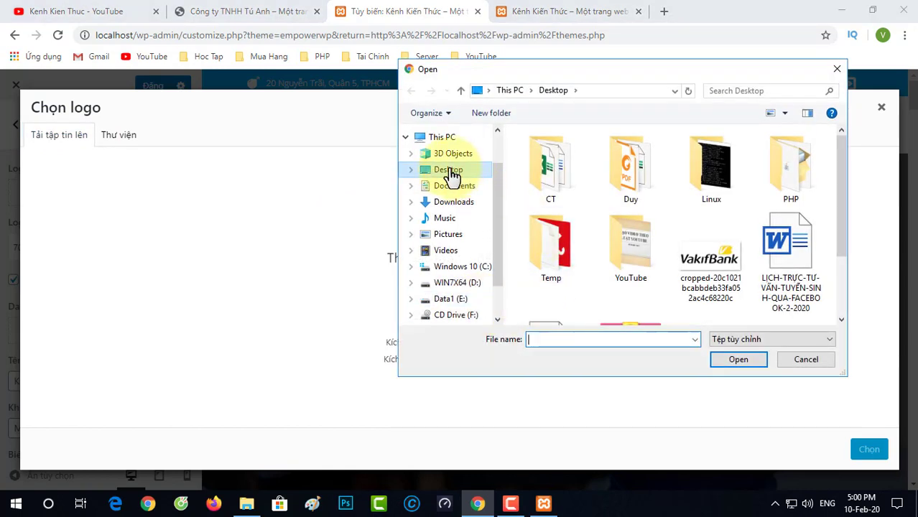
{"action": "left_click", "coordinate": [449, 174]}
{"action": "scroll", "coordinate": [694, 238], "scroll_direction": "down", "scroll_amount": 2}
{"action": "left_click", "coordinate": [707, 185]}
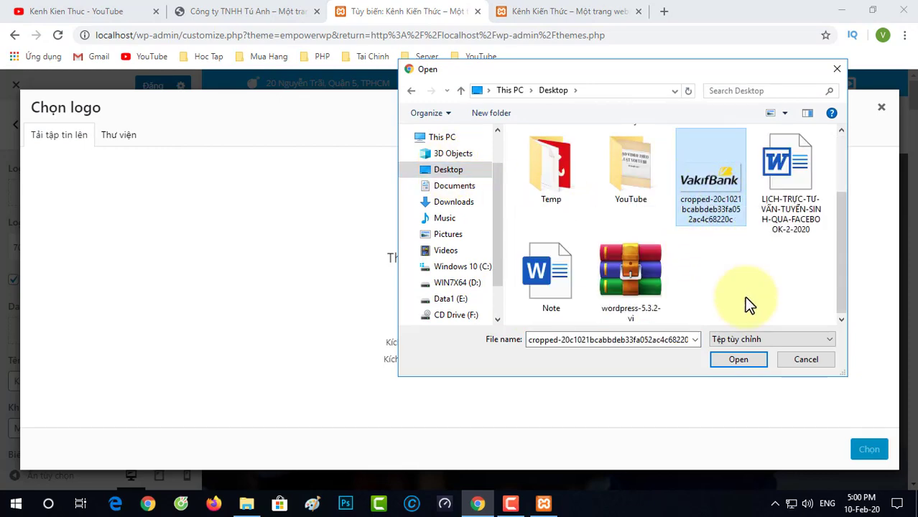
{"action": "left_click", "coordinate": [742, 363]}
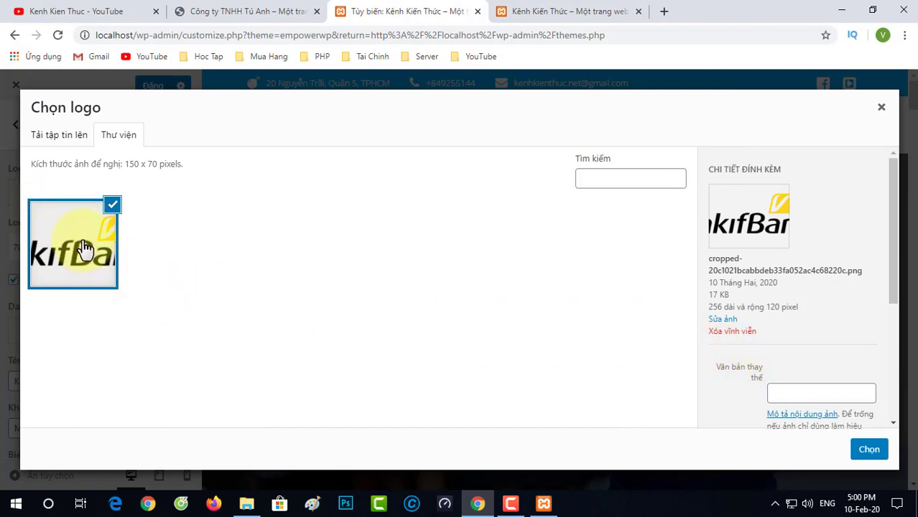
{"action": "left_click", "coordinate": [869, 449]}
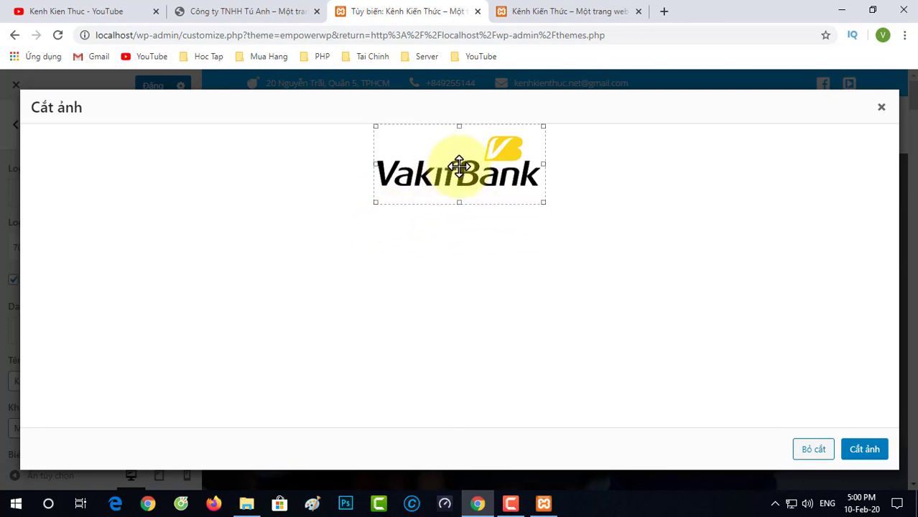
Step: Crop the VakifBank image and apply it as the site logo, keeping Logo Max Height 70
{"action": "left_click", "coordinate": [814, 452]}
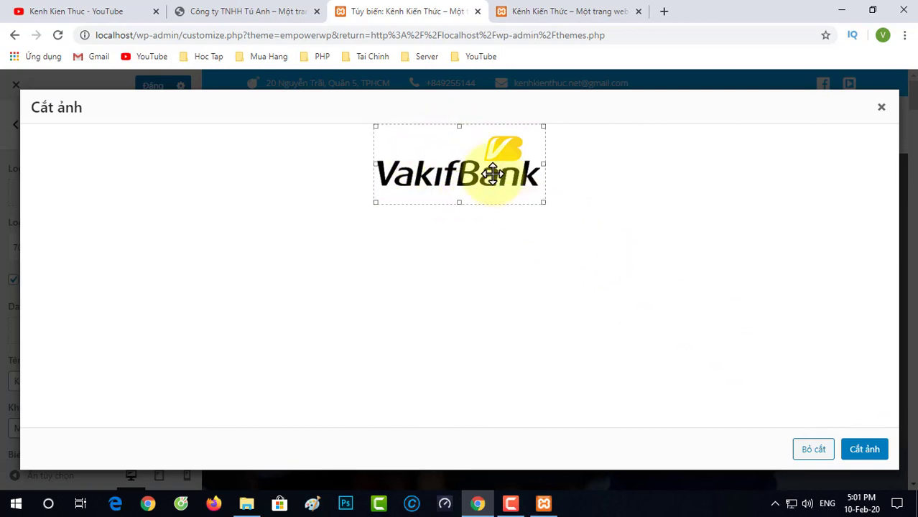
{"action": "left_click", "coordinate": [866, 450]}
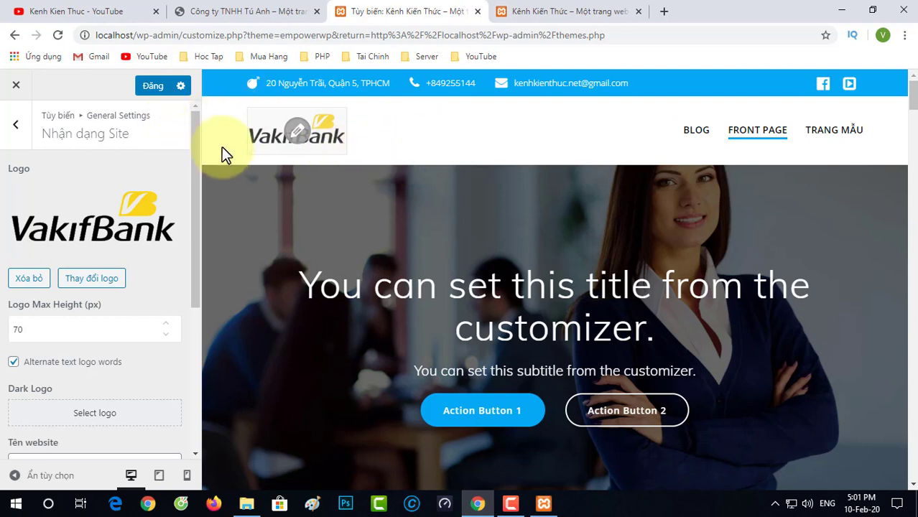
Step: Publish the logo change, reload the live front page to verify it, then return to the Customizer
{"action": "left_click", "coordinate": [151, 89]}
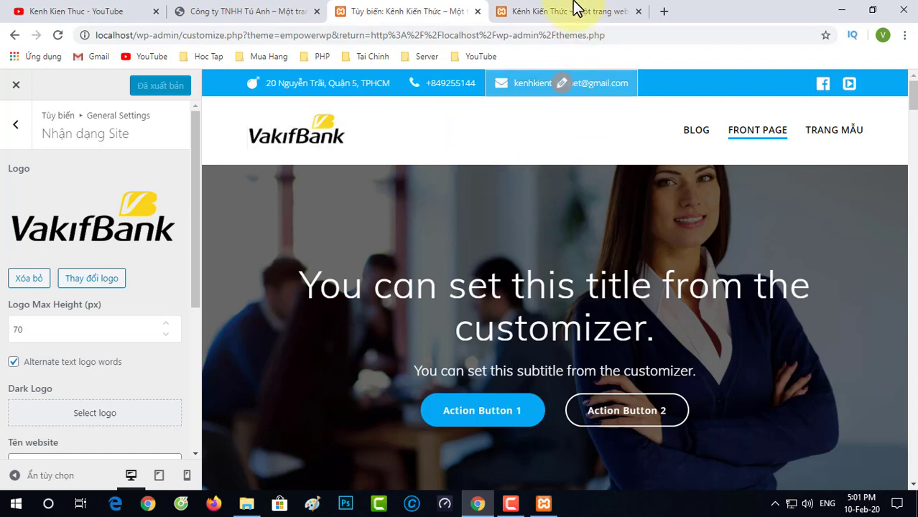
{"action": "left_click", "coordinate": [572, 10]}
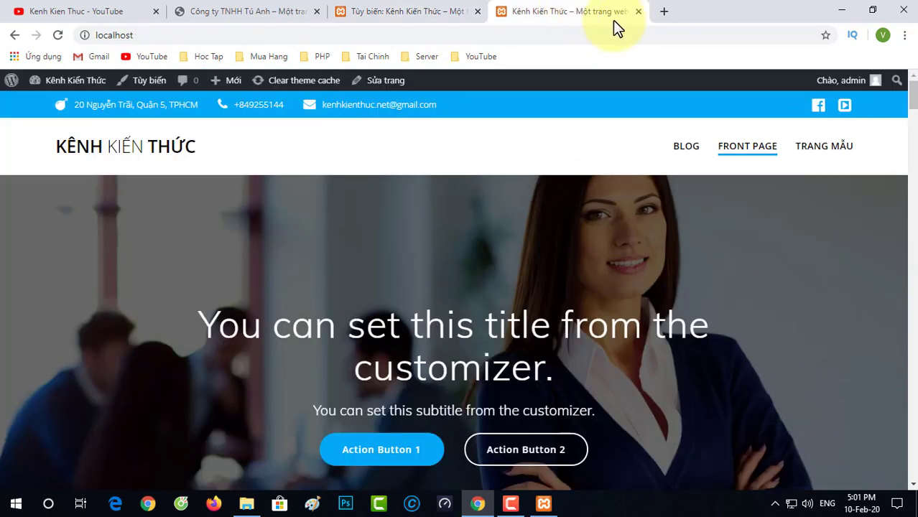
{"action": "left_click", "coordinate": [59, 35]}
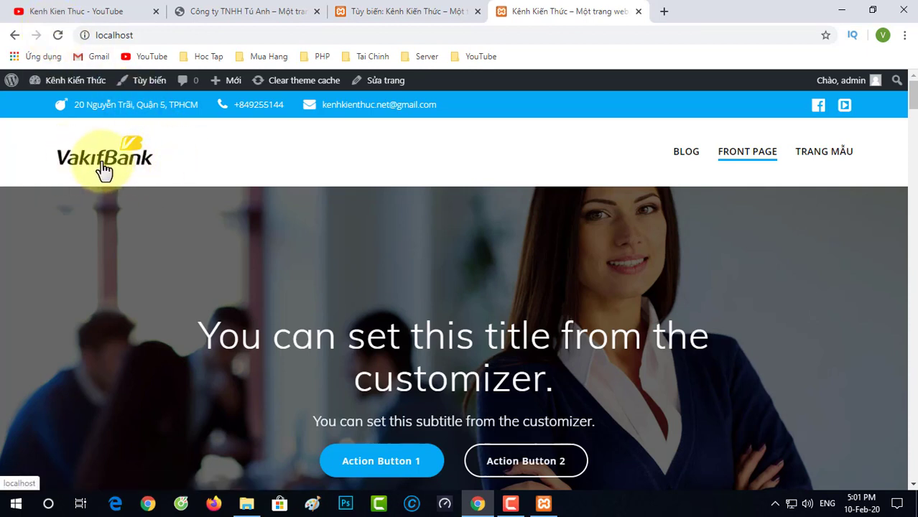
{"action": "left_click", "coordinate": [395, 11]}
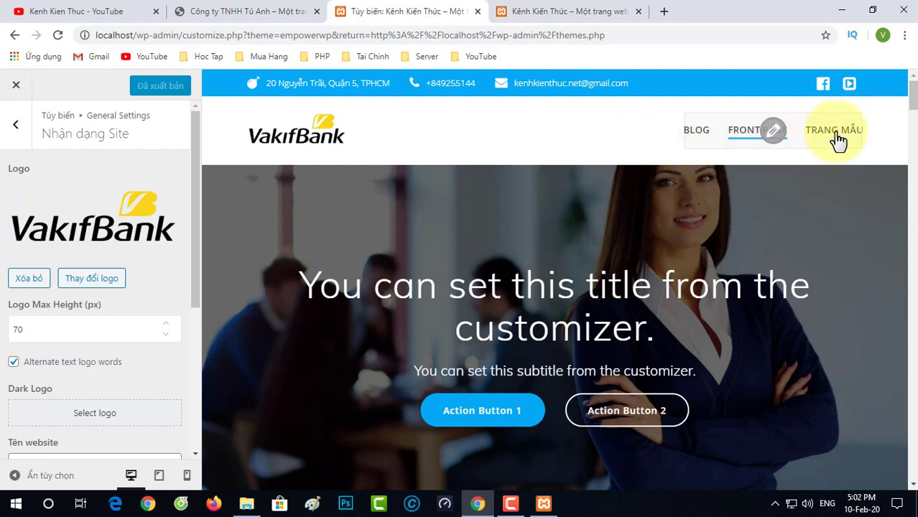
Step: Replace the hero title with "Bạn có muốn tạo Website cho riêng mình?"
{"action": "scroll", "coordinate": [466, 189], "scroll_direction": "down", "scroll_amount": 1}
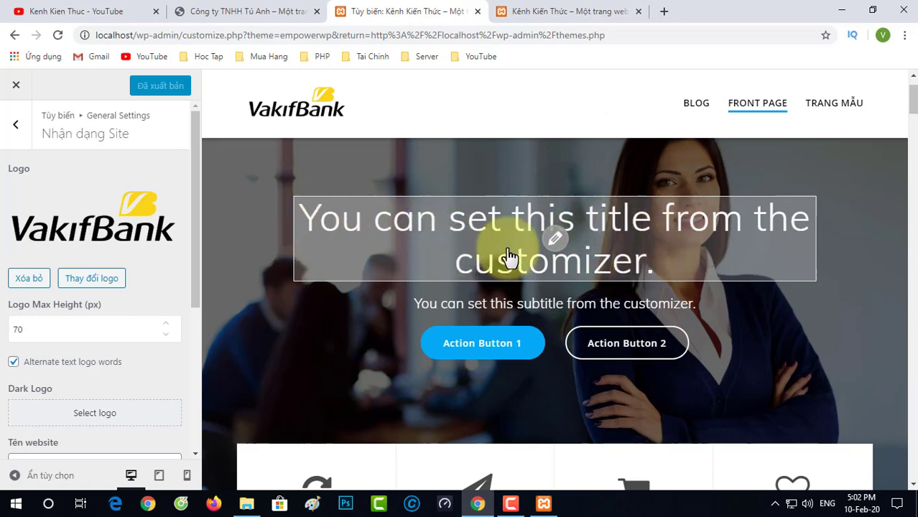
{"action": "left_click", "coordinate": [559, 245]}
{"action": "left_click_drag", "start_coordinate": [639, 262], "coordinate": [317, 215]}
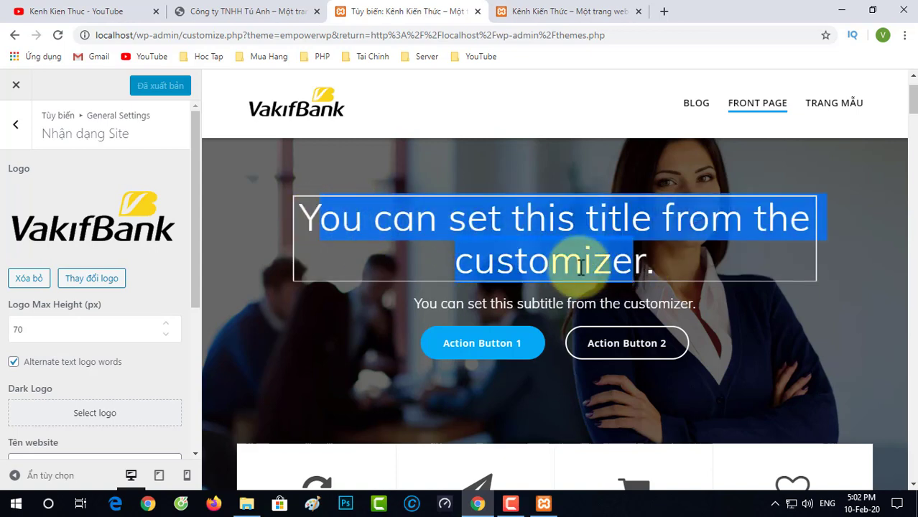
{"action": "key", "text": "Delete"}
{"action": "key", "text": "Delete"}
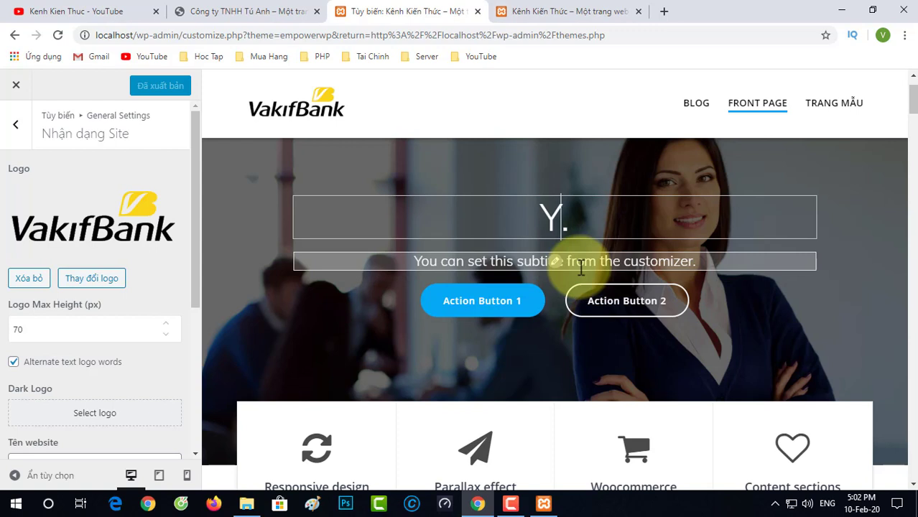
{"action": "key", "text": "BackSpace"}
{"action": "type", "text": "Bạn có muốn "}
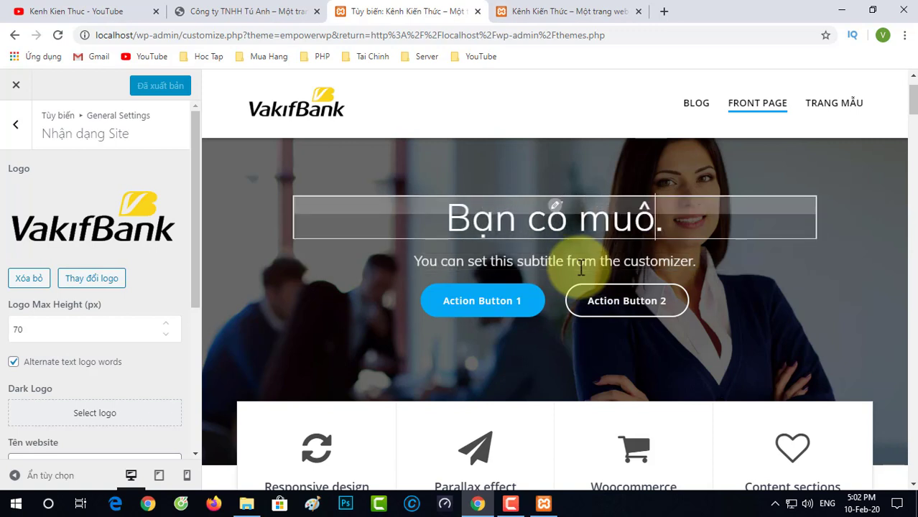
{"action": "type", "text": "tạo Website cho"}
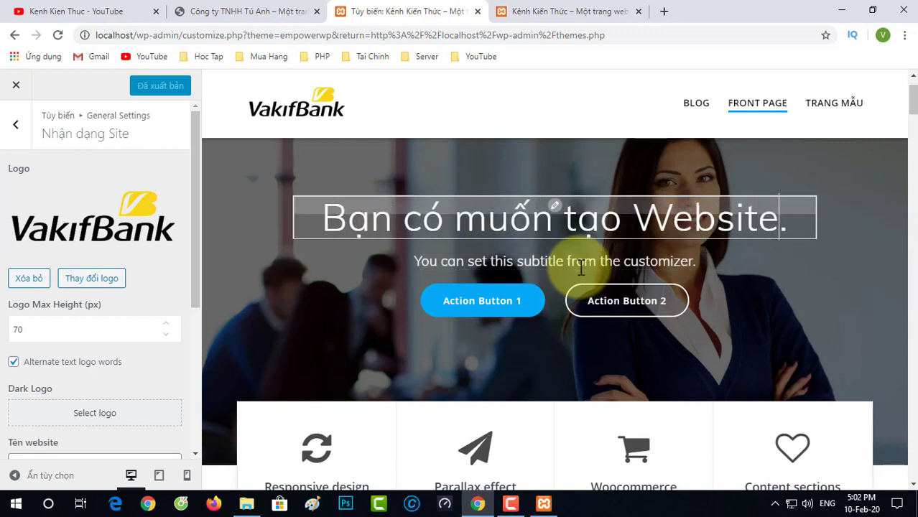
{"action": "type", "text": " riêng mình"}
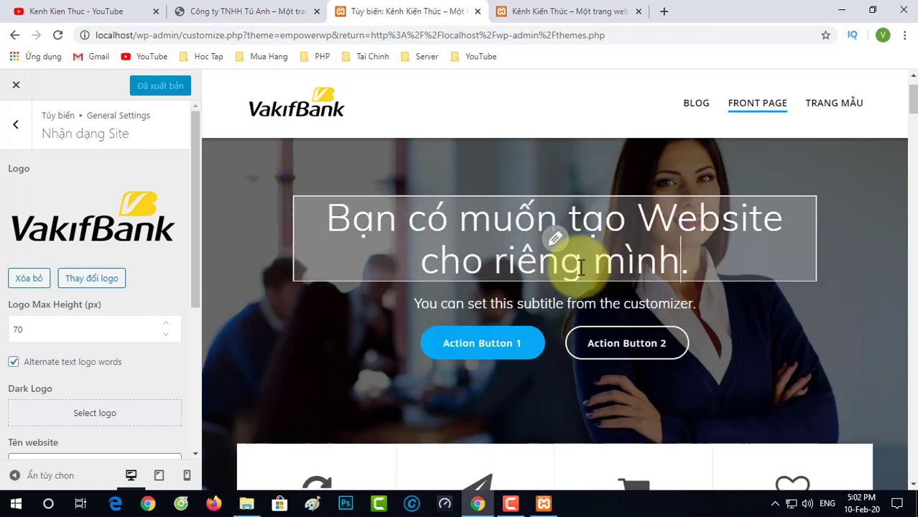
{"action": "type", "text": "?"}
{"action": "key", "text": "Delete"}
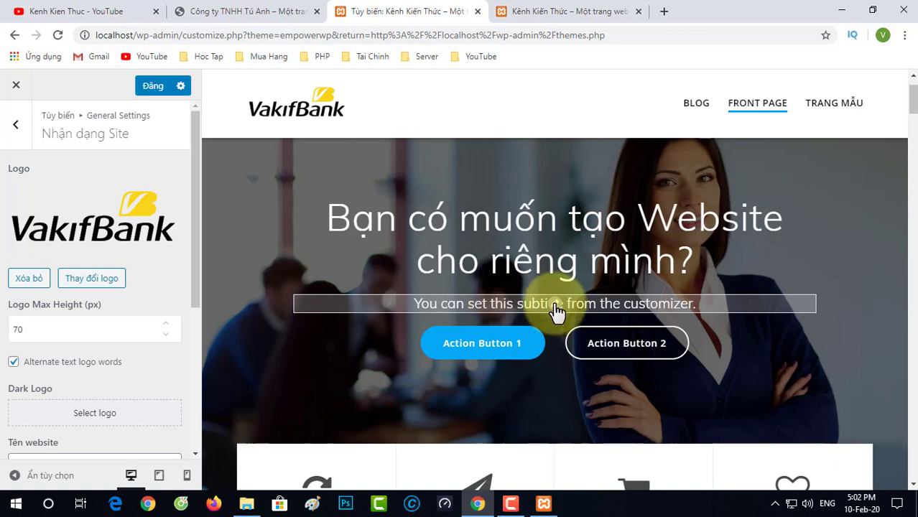
Step: Replace the hero subtitle with "Hãy liên hệ ngay với tôi."
{"action": "left_click", "coordinate": [557, 311]}
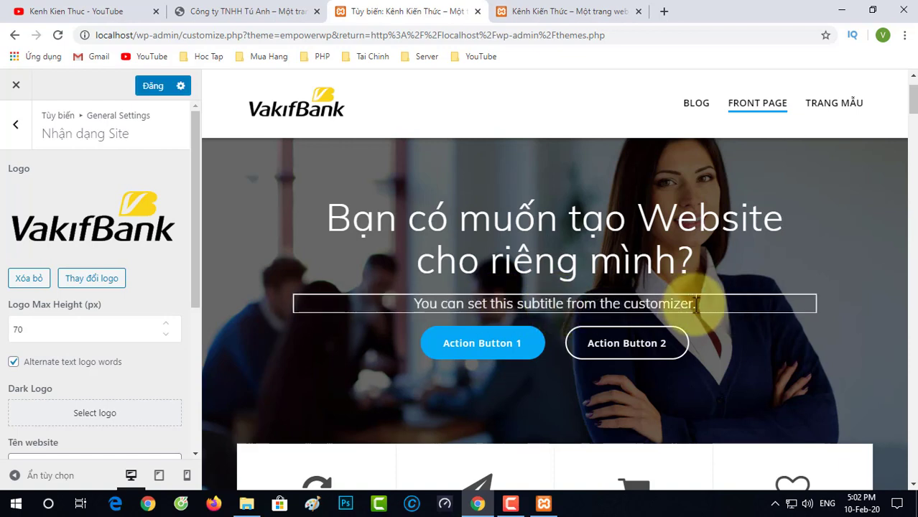
{"action": "left_click_drag", "start_coordinate": [695, 304], "coordinate": [410, 296]}
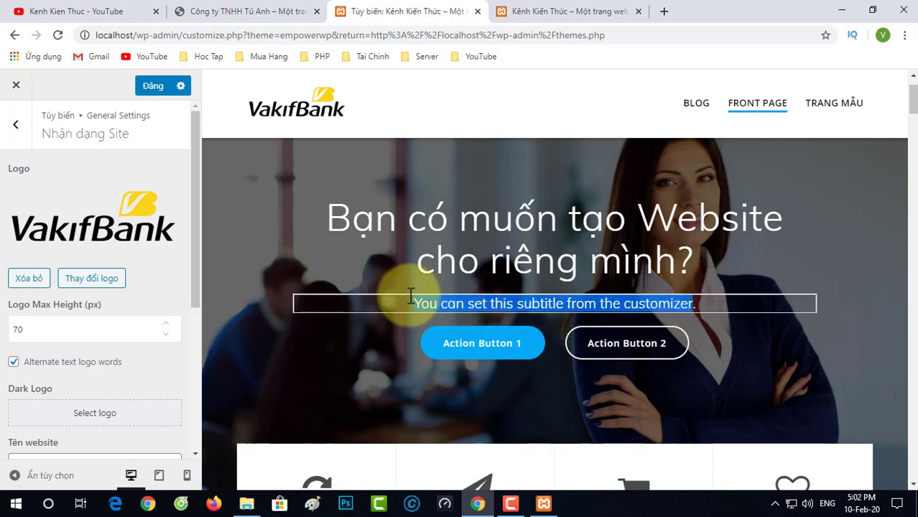
{"action": "type", "text": "Ha."}
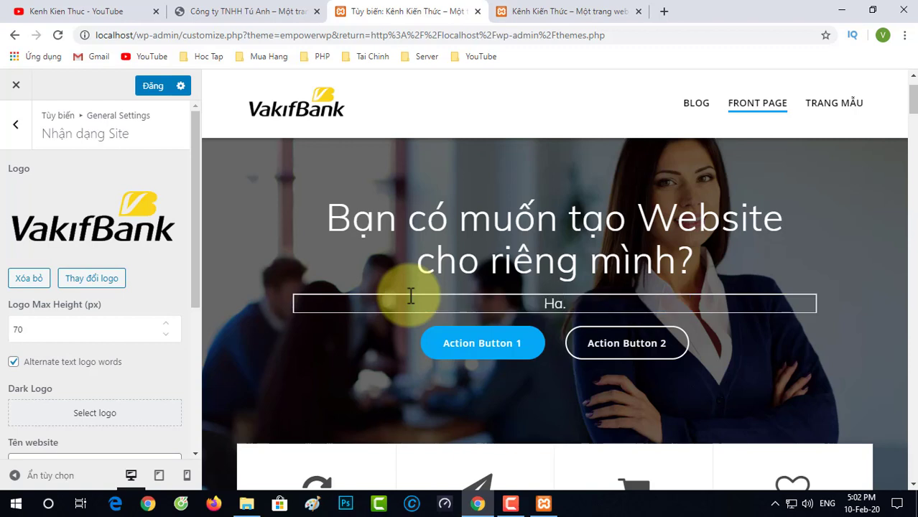
{"action": "type", "text": "y liên hệ"}
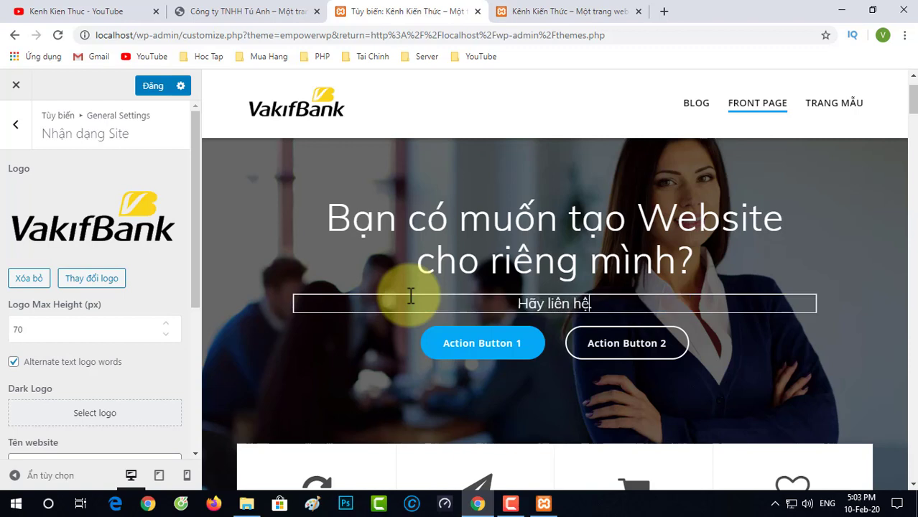
{"action": "type", "text": " ngay vo"}
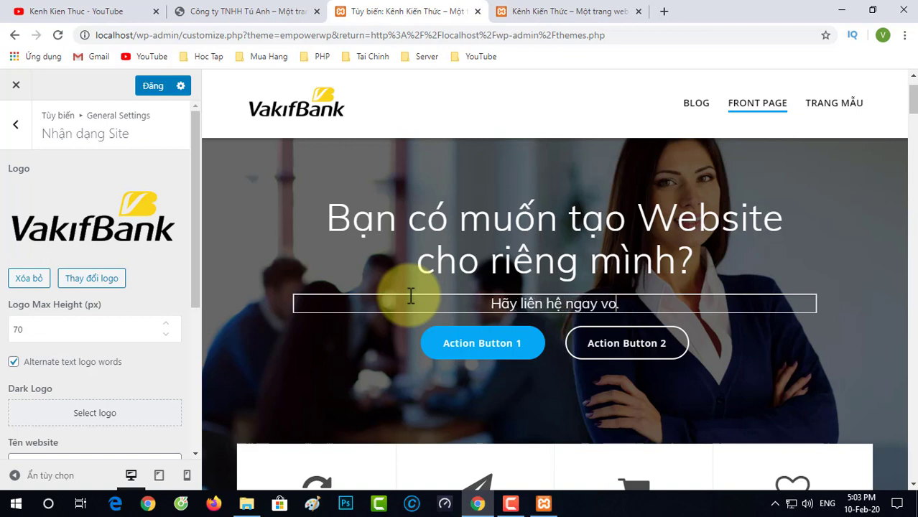
{"action": "key", "text": "BackSpace"}
{"action": "type", "text": "ới tôi"}
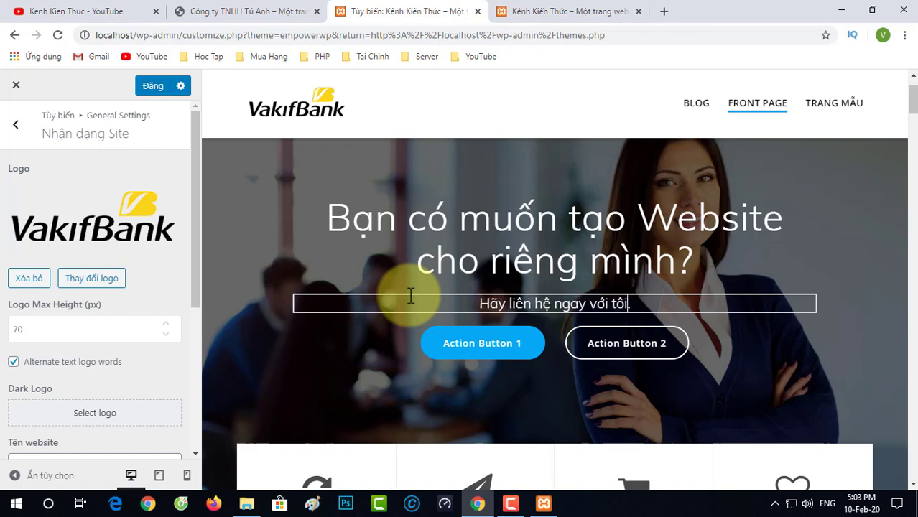
{"action": "left_click", "coordinate": [481, 352]}
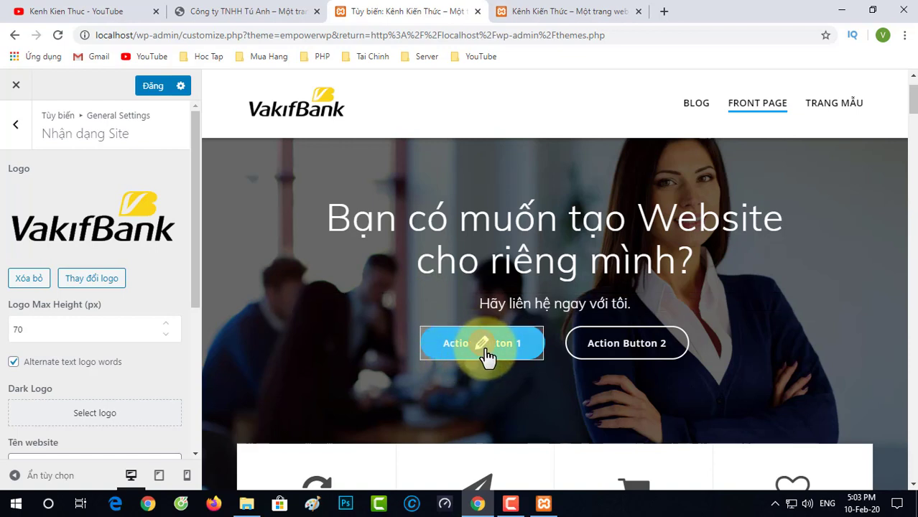
Step: Relabel the first hero button 'Email', keep its link as #, and apply
{"action": "left_click", "coordinate": [481, 344]}
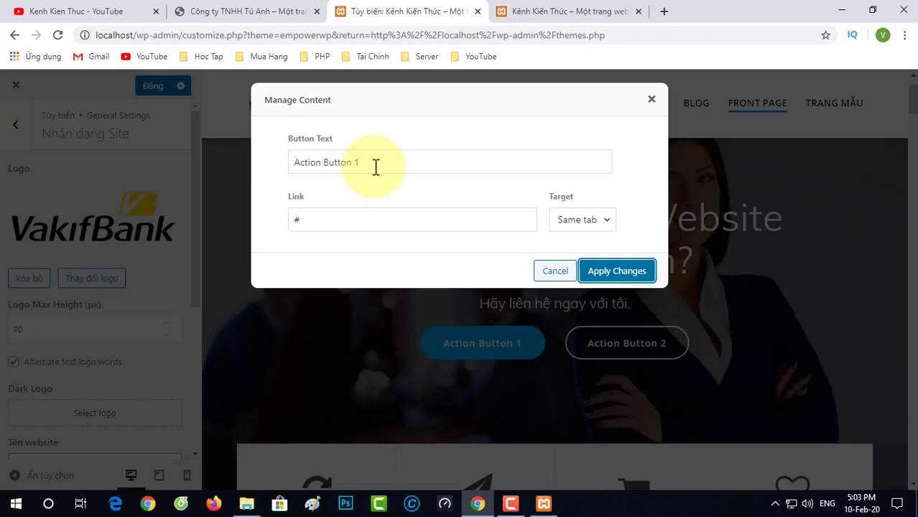
{"action": "left_click_drag", "start_coordinate": [374, 163], "coordinate": [253, 160]}
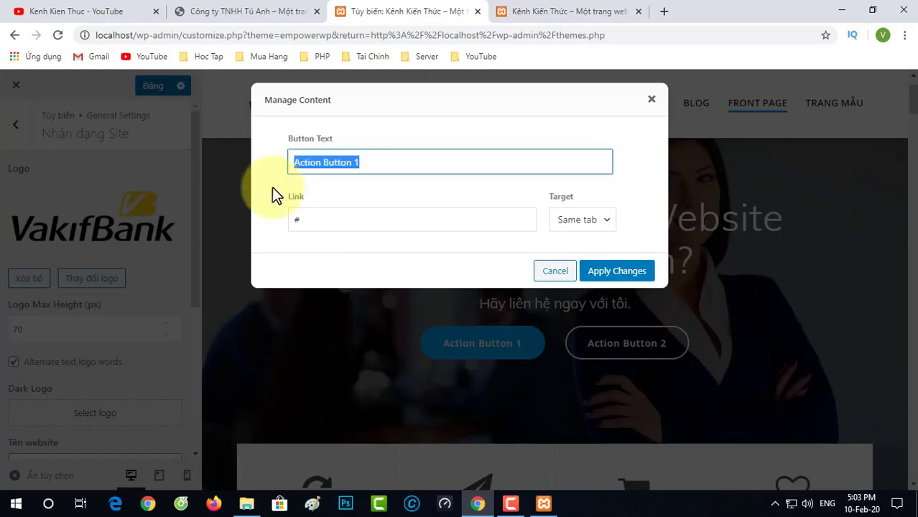
{"action": "type", "text": "E"}
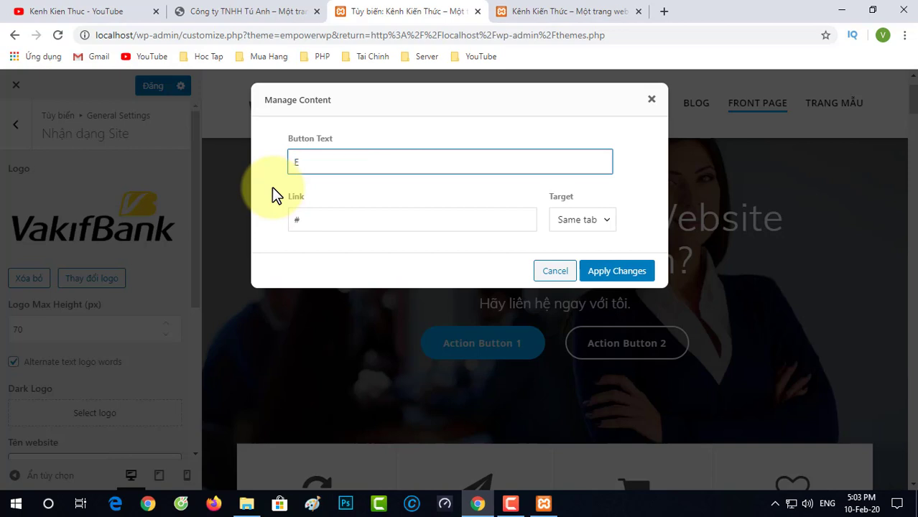
{"action": "type", "text": "mail"}
{"action": "left_click", "coordinate": [325, 218]}
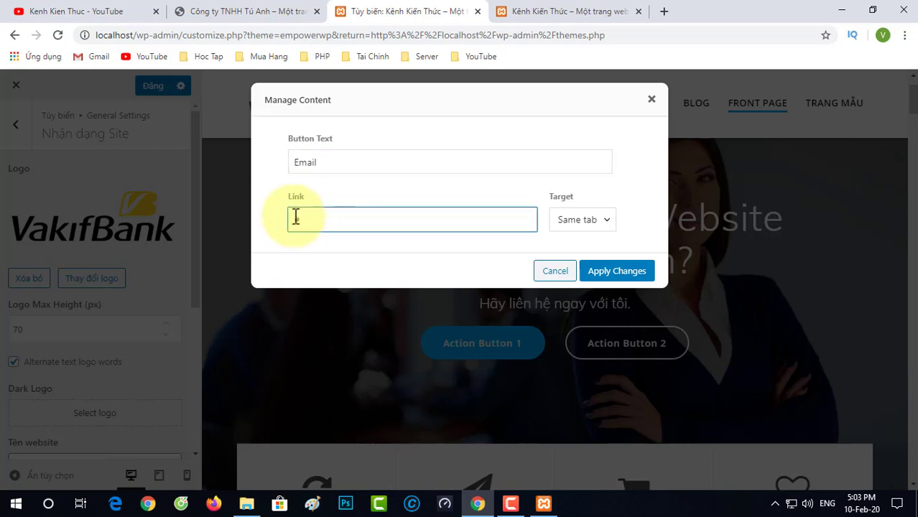
{"action": "type", "text": "#"}
{"action": "key", "text": "ctrl+a"}
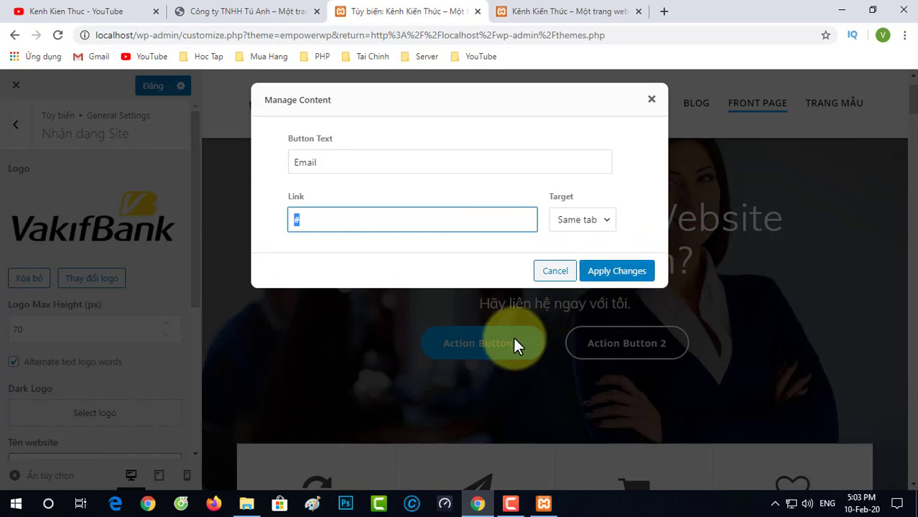
{"action": "left_click", "coordinate": [616, 276]}
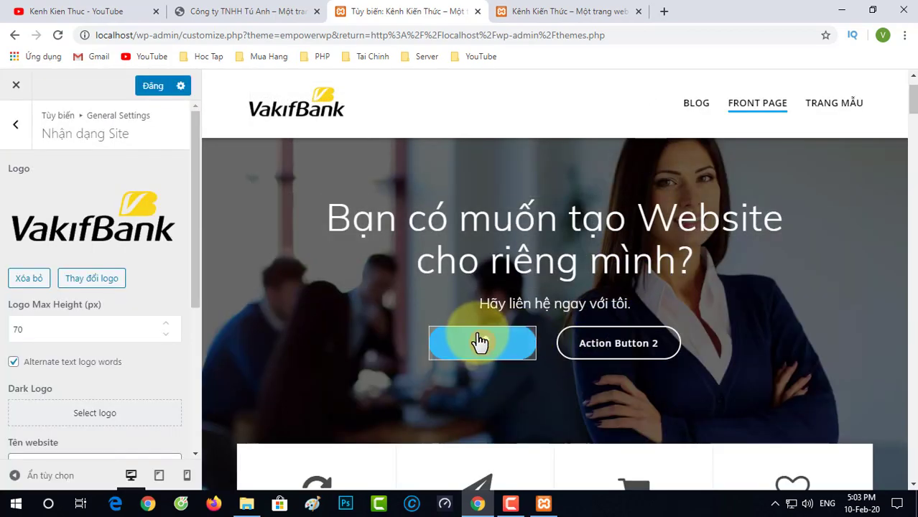
Step: Relabel the second hero button 'Gọi điện', publish the hero edits, and go to the live site tab
{"action": "left_click", "coordinate": [620, 346]}
{"action": "left_click_drag", "start_coordinate": [359, 154], "coordinate": [176, 152]}
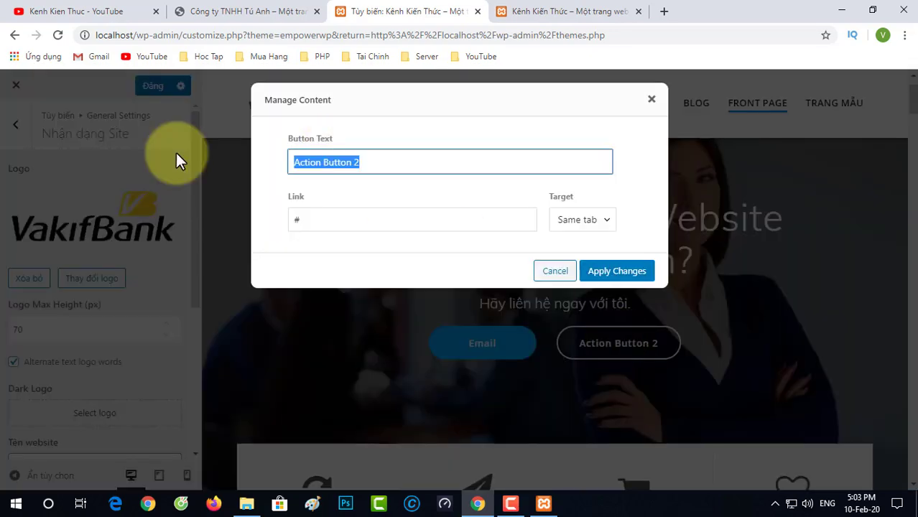
{"action": "type", "text": "Goi d"}
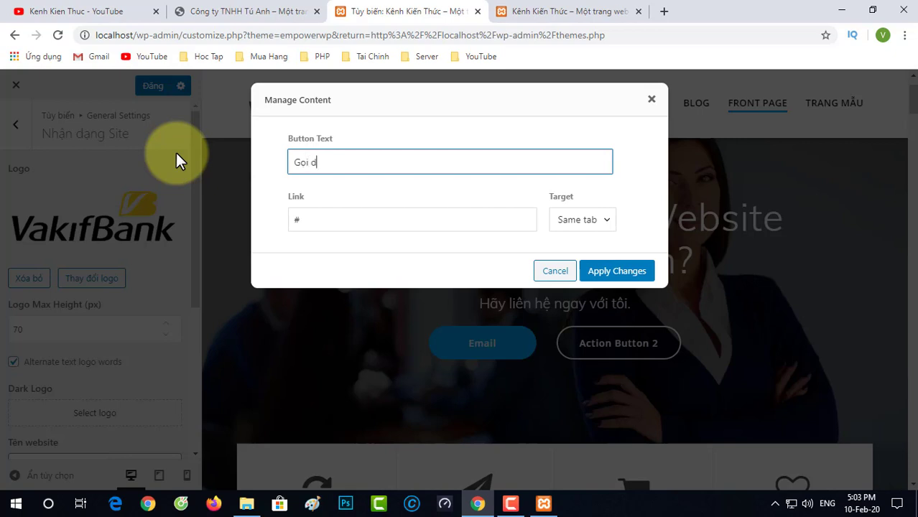
{"action": "type", "text": "die"}
{"action": "type", "text": "n"}
{"action": "left_click", "coordinate": [618, 271]}
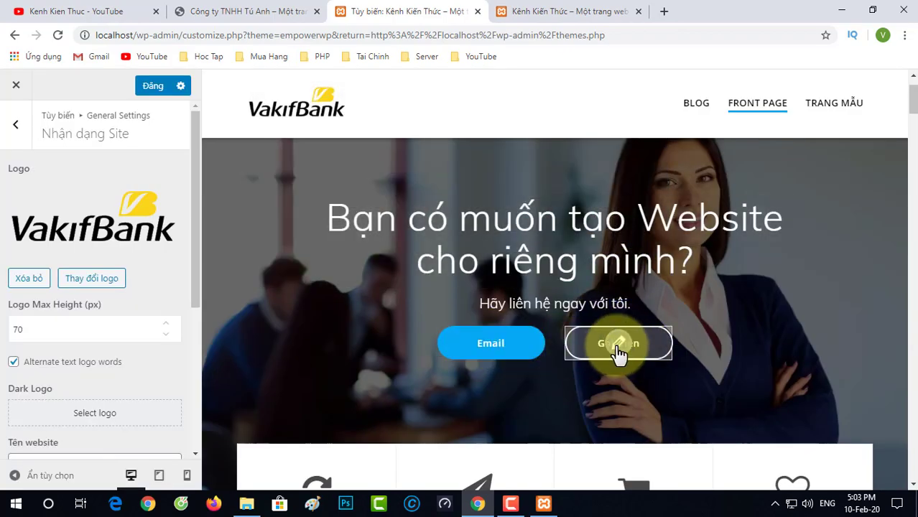
{"action": "left_click", "coordinate": [155, 94]}
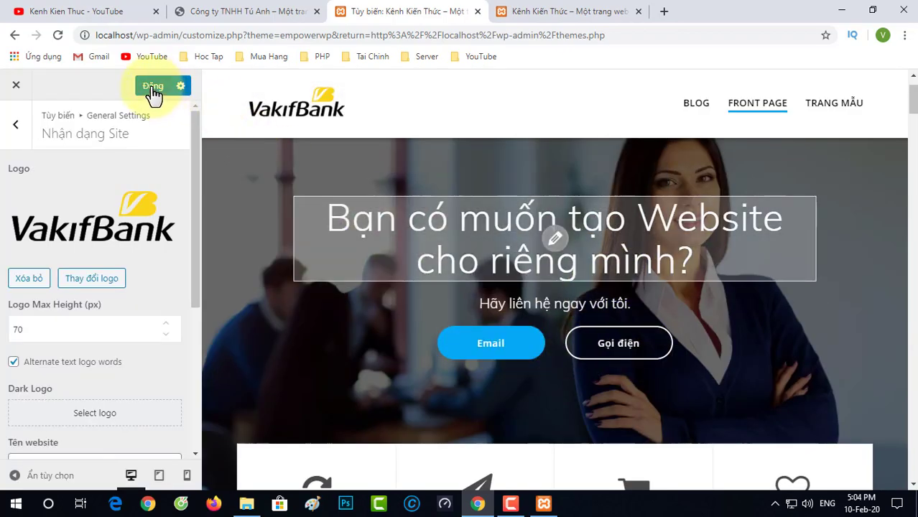
{"action": "left_click", "coordinate": [543, 12]}
Step: Reload the live front page to check the new logo and hero, then return to the customizer
{"action": "left_click", "coordinate": [57, 34]}
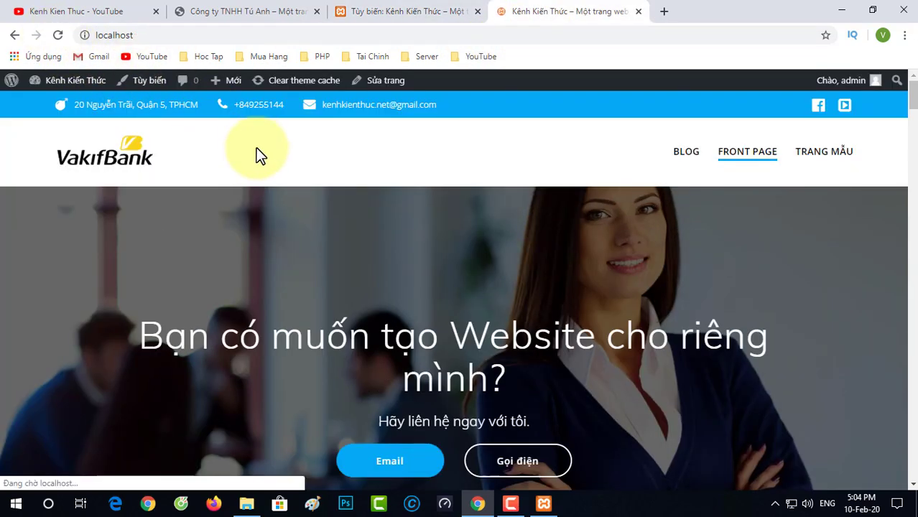
{"action": "scroll", "coordinate": [143, 268], "scroll_direction": "down", "scroll_amount": 1}
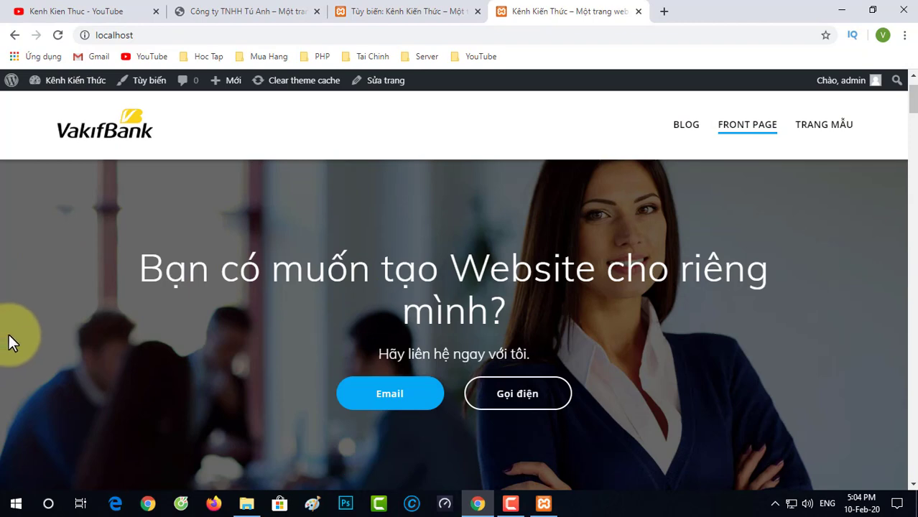
{"action": "scroll", "coordinate": [142, 367], "scroll_direction": "down", "scroll_amount": 3}
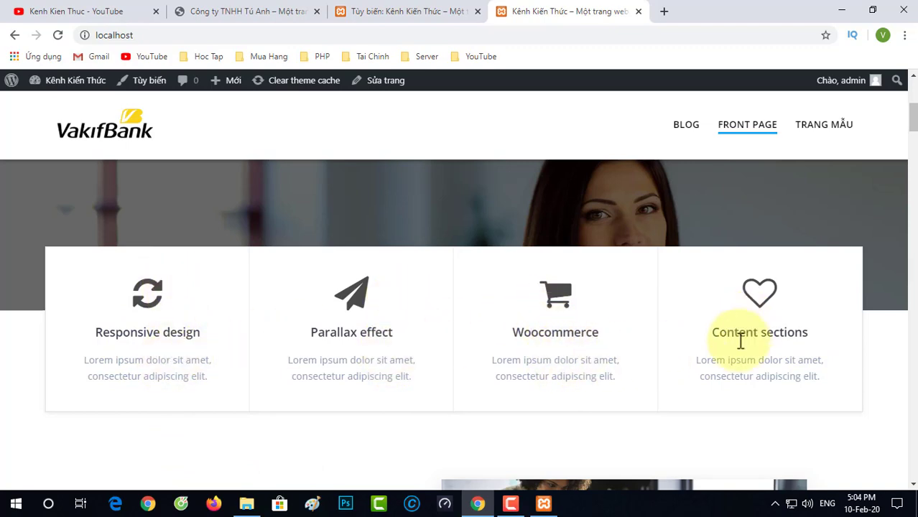
{"action": "scroll", "coordinate": [740, 341], "scroll_direction": "down", "scroll_amount": 5}
{"action": "scroll", "coordinate": [503, 294], "scroll_direction": "up", "scroll_amount": 1}
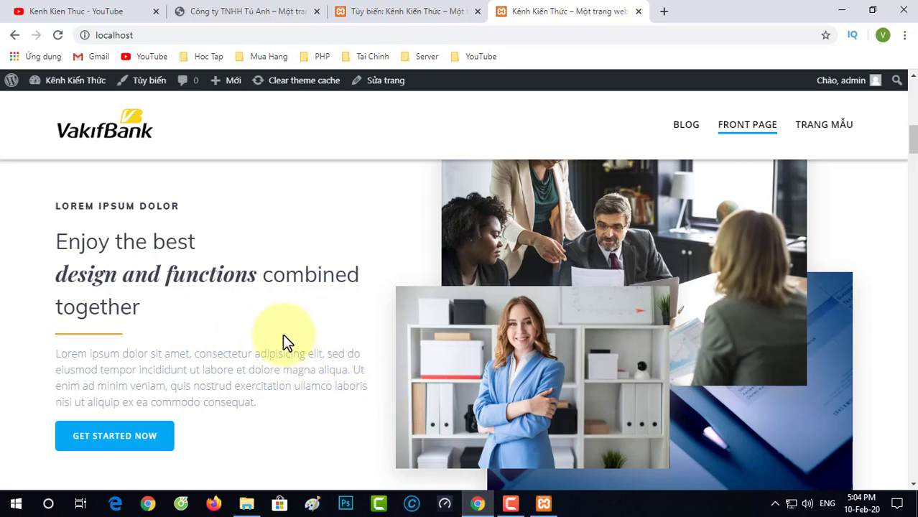
{"action": "scroll", "coordinate": [291, 349], "scroll_direction": "down", "scroll_amount": 1}
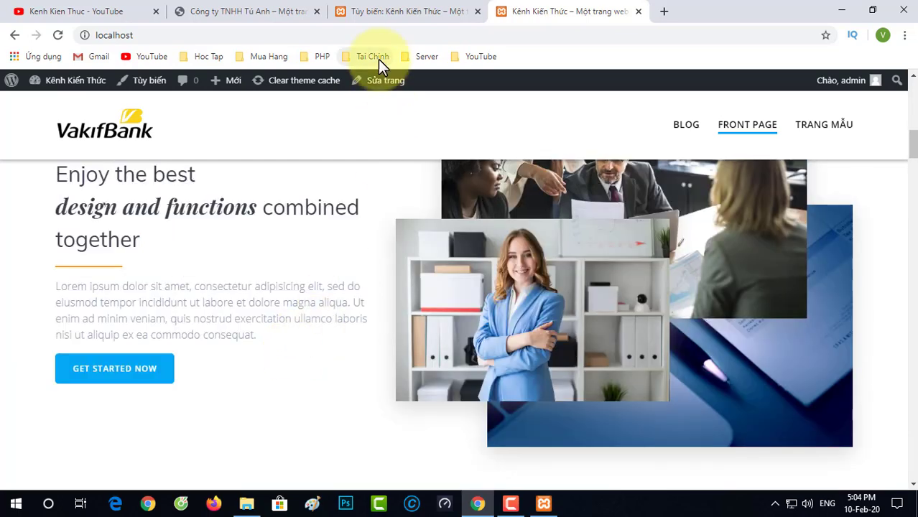
{"action": "left_click", "coordinate": [387, 9]}
{"action": "scroll", "coordinate": [403, 299], "scroll_direction": "down", "scroll_amount": 3}
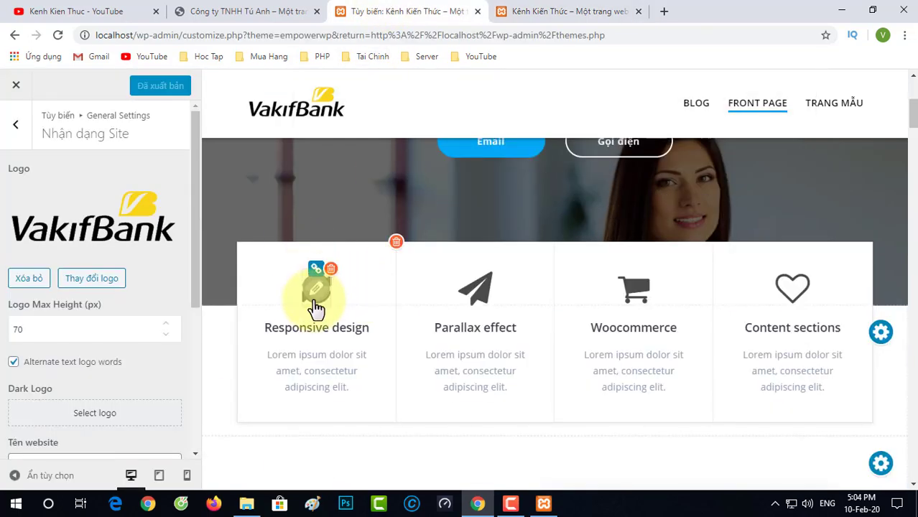
{"action": "mouse_move", "coordinate": [315, 308]}
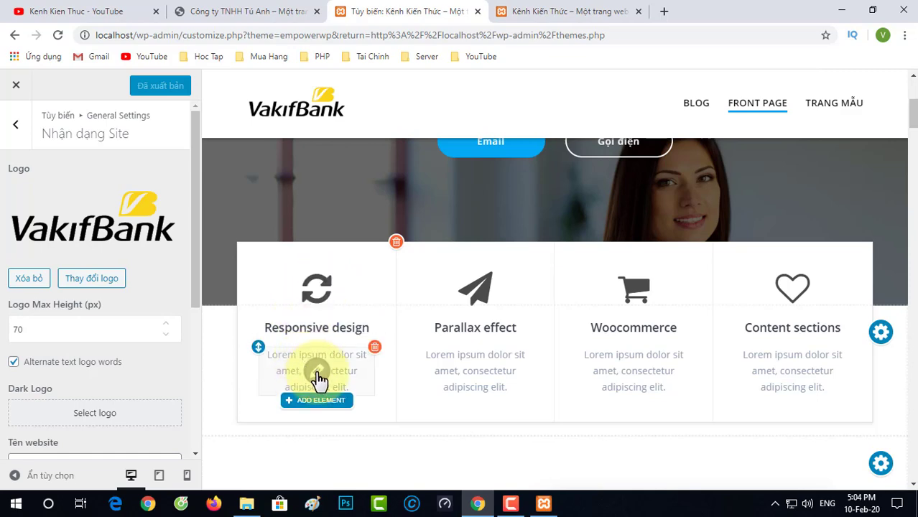
{"action": "scroll", "coordinate": [317, 372], "scroll_direction": "down", "scroll_amount": 5}
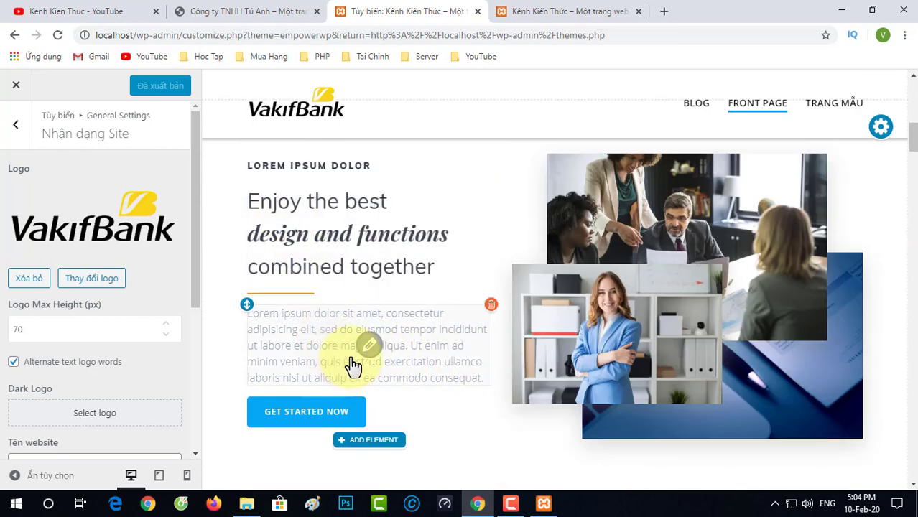
{"action": "scroll", "coordinate": [356, 364], "scroll_direction": "down", "scroll_amount": 5}
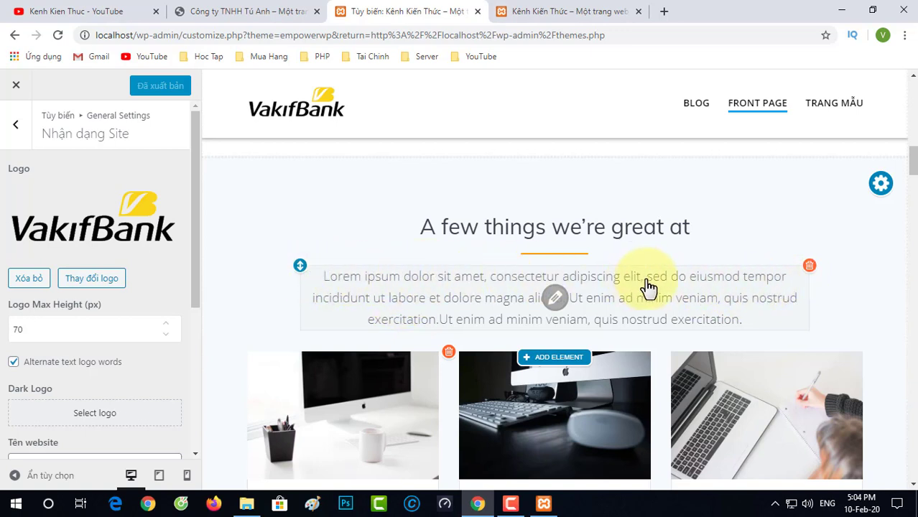
Step: Delete the Lorem ipsum paragraph and retitle 'A few things we're great at' as 'Dịch vụ của chúng tôi'
{"action": "left_click", "coordinate": [810, 267]}
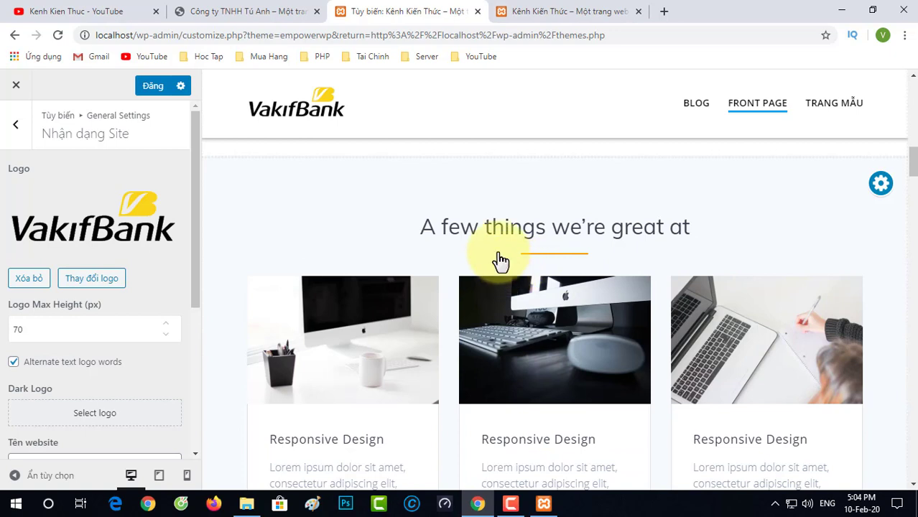
{"action": "left_click", "coordinate": [654, 239]}
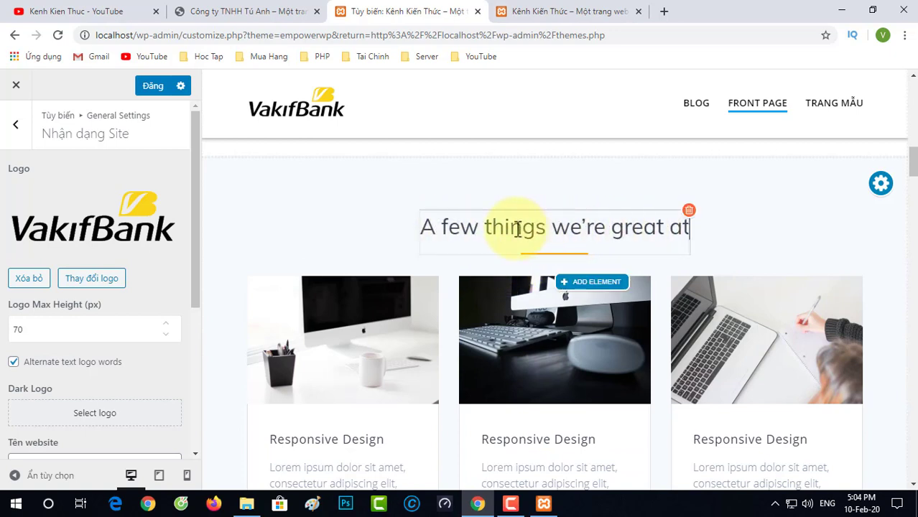
{"action": "left_click_drag", "start_coordinate": [422, 228], "coordinate": [689, 231]}
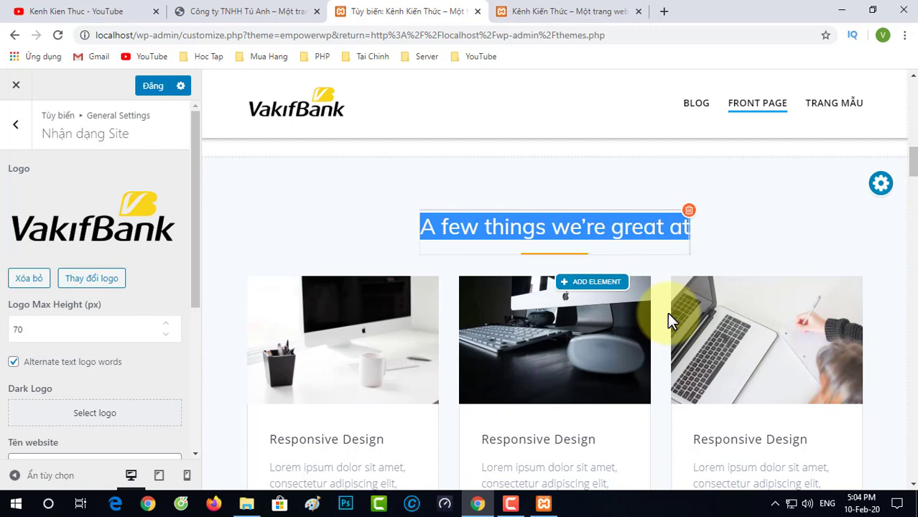
{"action": "type", "text": "Dịch vụ cu"}
{"action": "key", "text": "BackSpace"}
{"action": "type", "text": "ủa chúng tôi"}
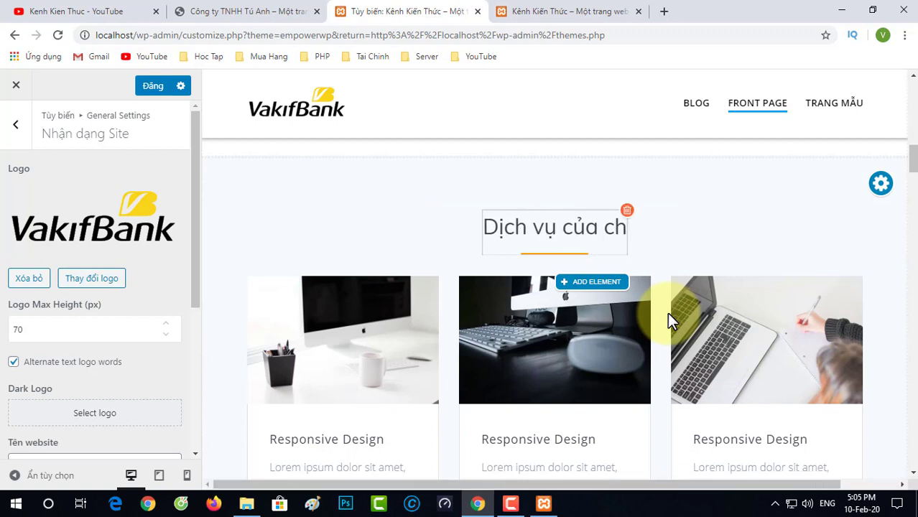
{"action": "left_click", "coordinate": [742, 223]}
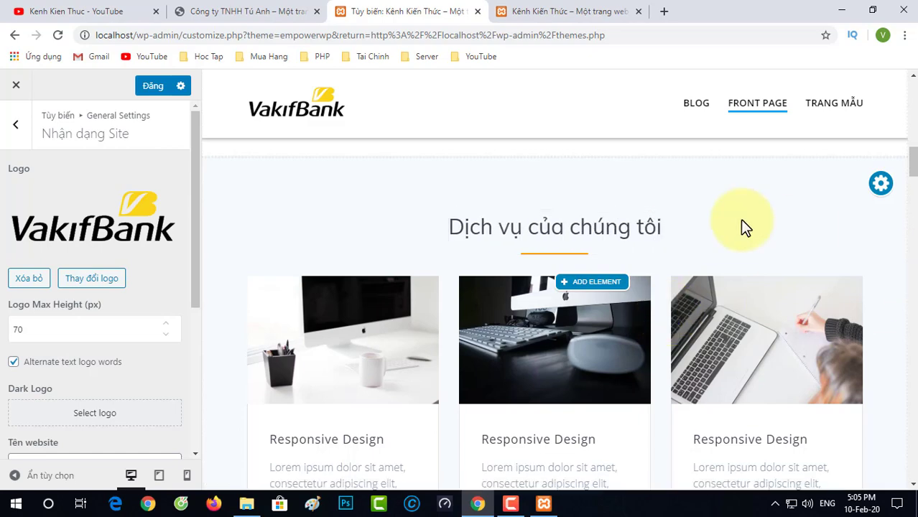
Step: Review the services section in the preview, publish with Đăng, and go to the live site tab
{"action": "scroll", "coordinate": [387, 380], "scroll_direction": "down", "scroll_amount": 12}
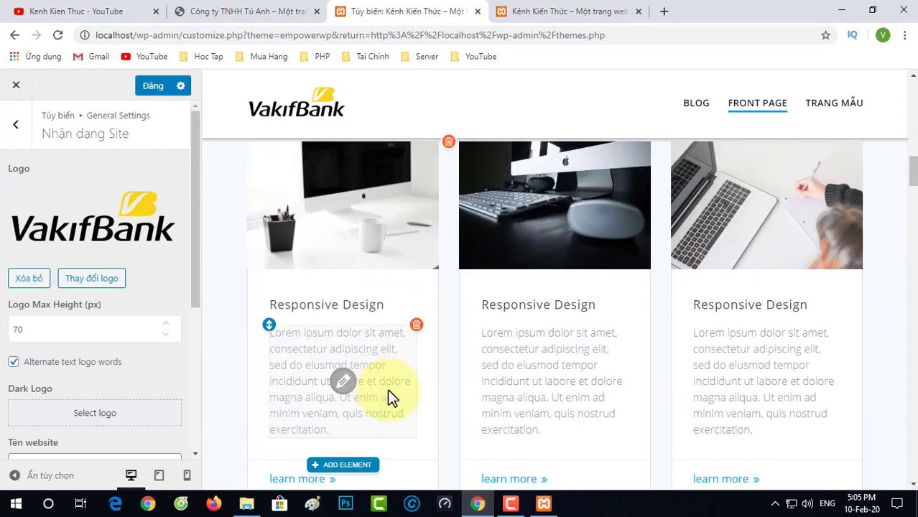
{"action": "scroll", "coordinate": [654, 324], "scroll_direction": "down", "scroll_amount": 15}
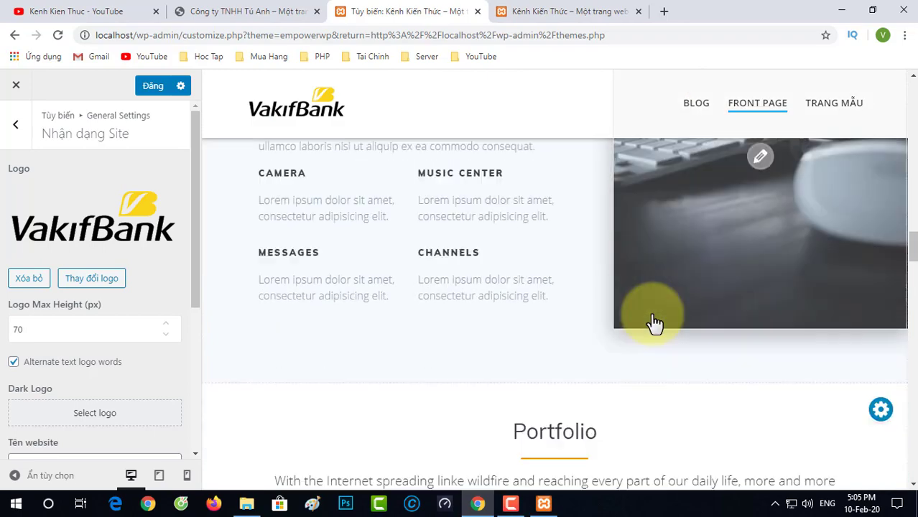
{"action": "scroll", "coordinate": [651, 316], "scroll_direction": "down", "scroll_amount": 5}
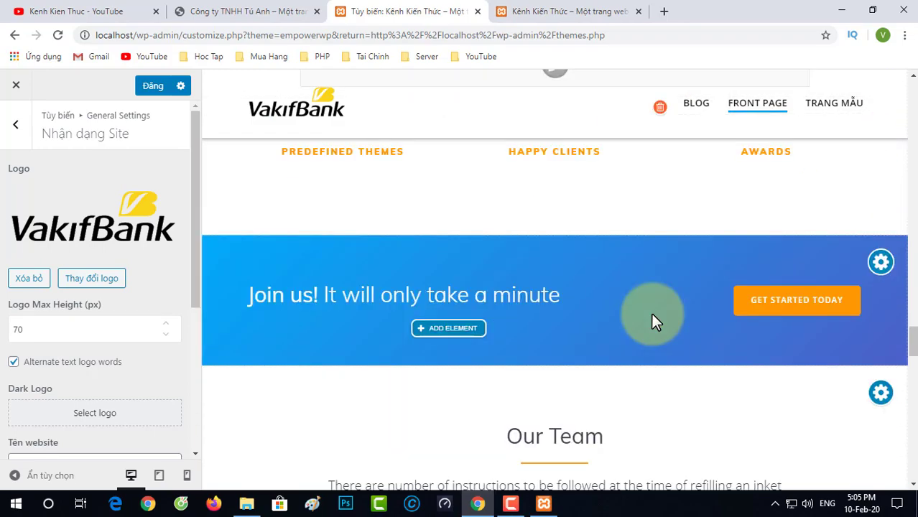
{"action": "scroll", "coordinate": [651, 320], "scroll_direction": "up", "scroll_amount": 2}
{"action": "scroll", "coordinate": [600, 329], "scroll_direction": "down", "scroll_amount": 10}
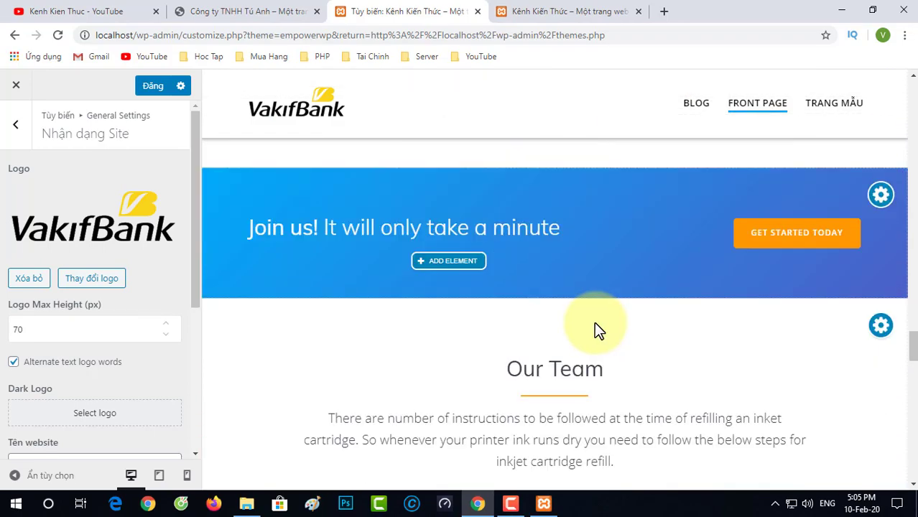
{"action": "scroll", "coordinate": [621, 359], "scroll_direction": "down", "scroll_amount": 9}
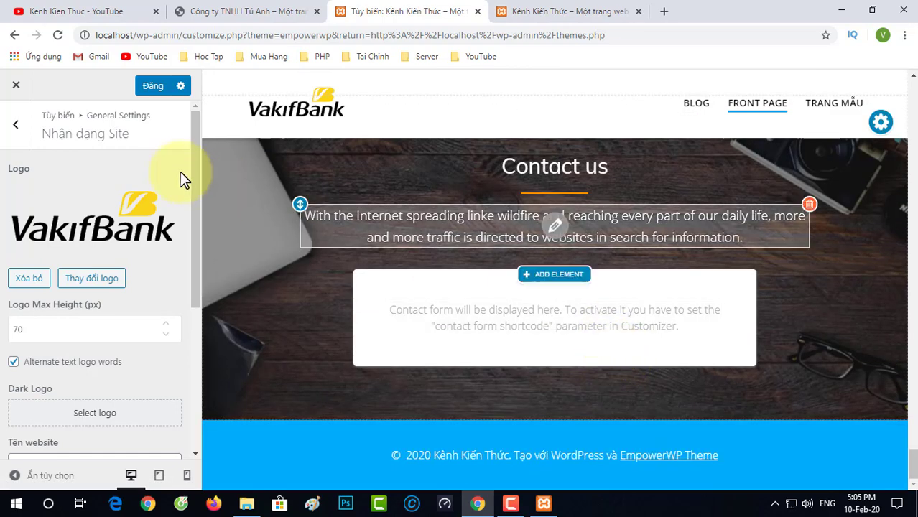
{"action": "left_click", "coordinate": [152, 88]}
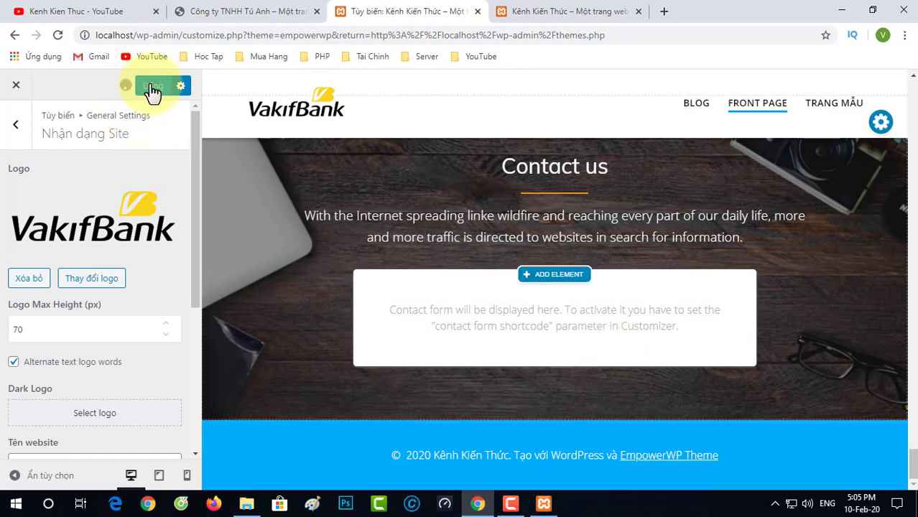
{"action": "left_click", "coordinate": [557, 11]}
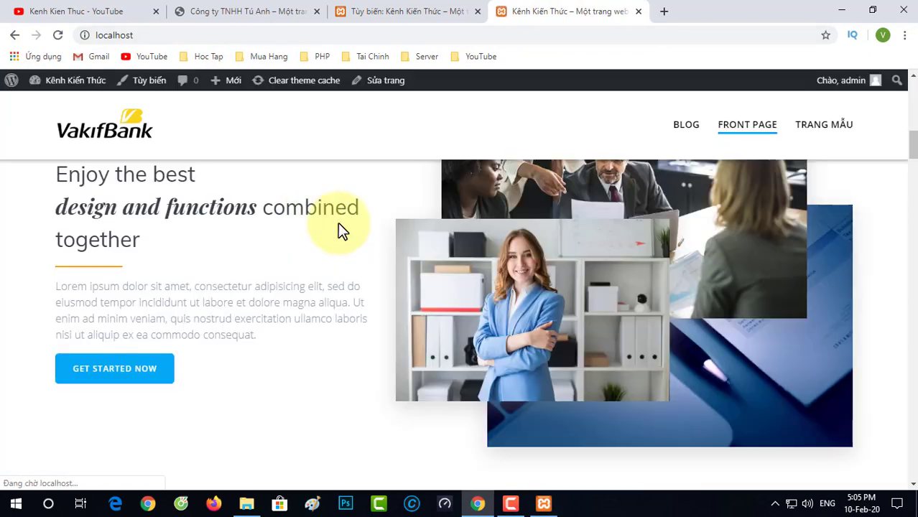
Step: Scroll the reloaded front page to check the 'Dịch vụ của chúng tôi' heading, then back to the top
{"action": "scroll", "coordinate": [272, 296], "scroll_direction": "up", "scroll_amount": 1}
{"action": "scroll", "coordinate": [272, 296], "scroll_direction": "down", "scroll_amount": 5}
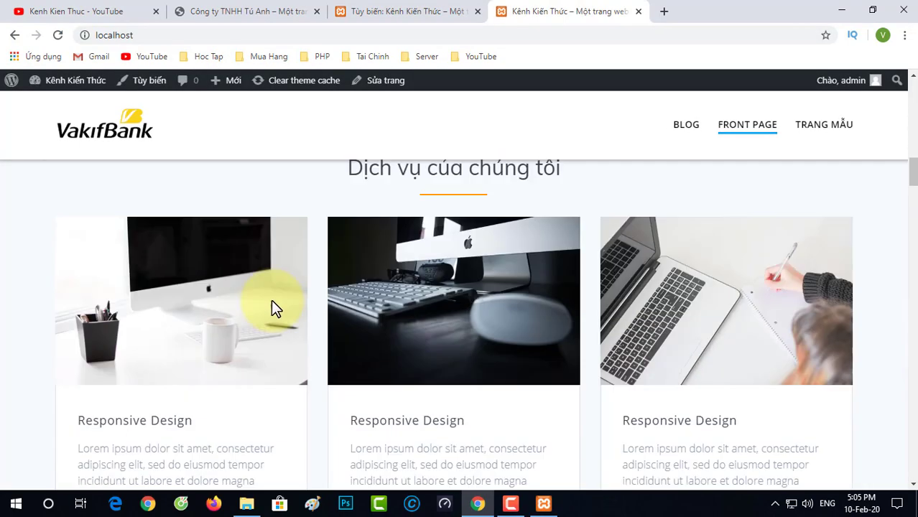
{"action": "scroll", "coordinate": [388, 266], "scroll_direction": "up", "scroll_amount": 1}
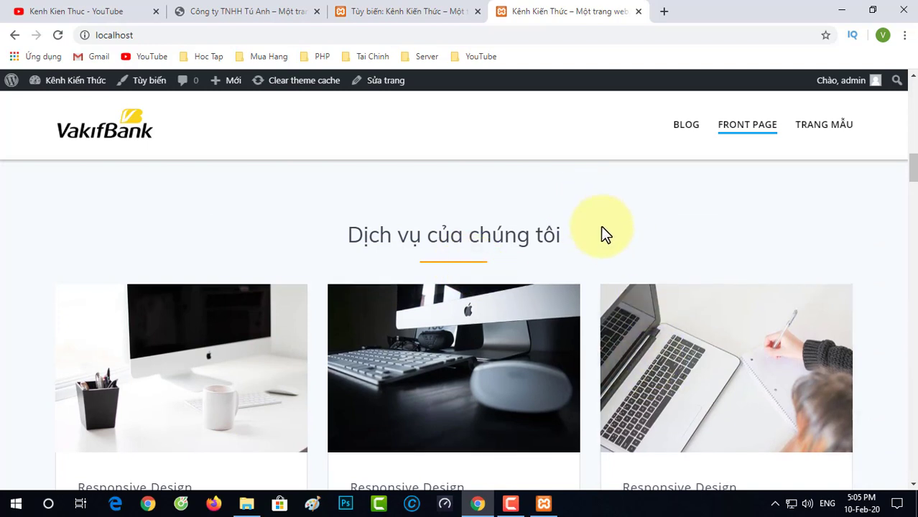
{"action": "scroll", "coordinate": [600, 226], "scroll_direction": "up", "scroll_amount": 10}
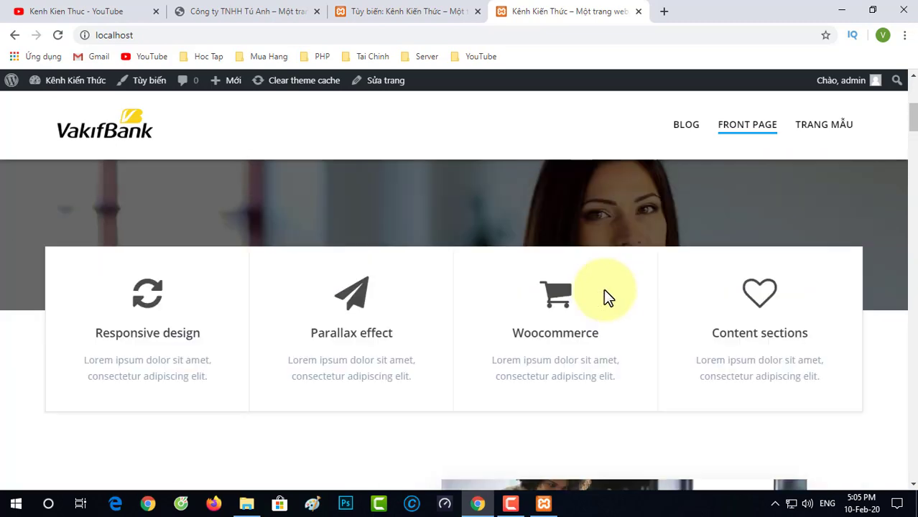